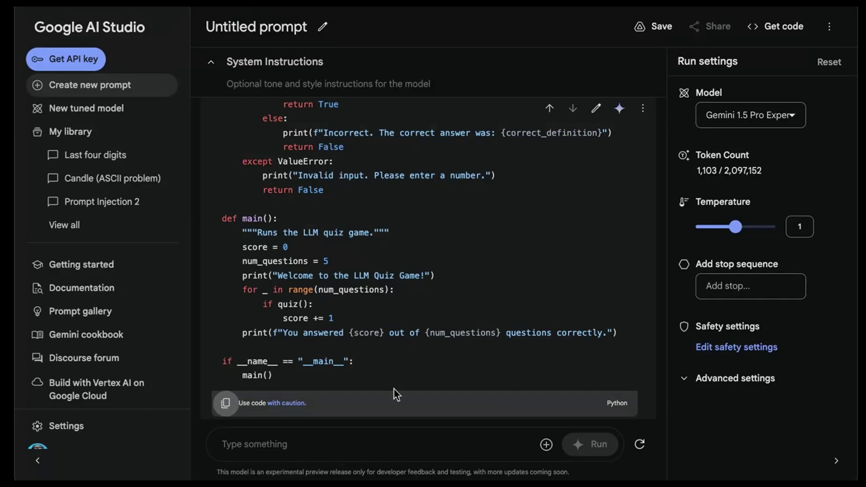
Submit a pasted request for a unique and creative LLM-learning game, noting the previous one was too common.
scroll(393, 388, down, 5)
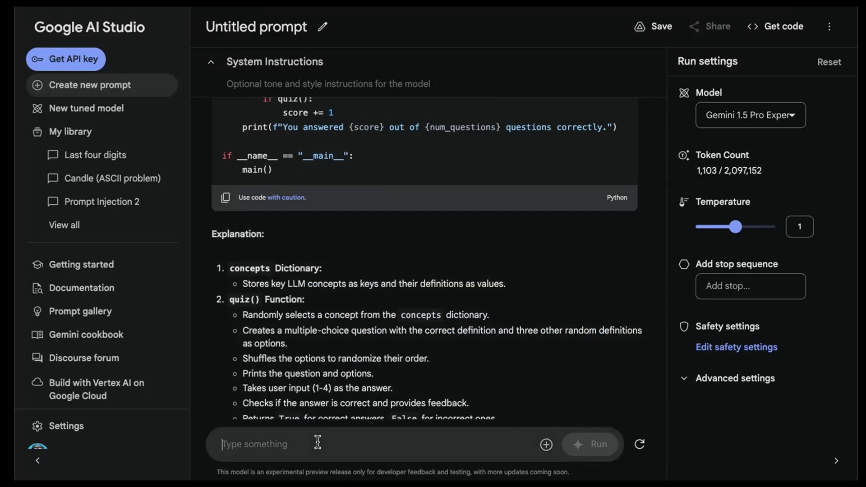
text(Please give me a unique game)
key(Left)
key(Left)
key(Left)
key(Left)
text(and creativ)
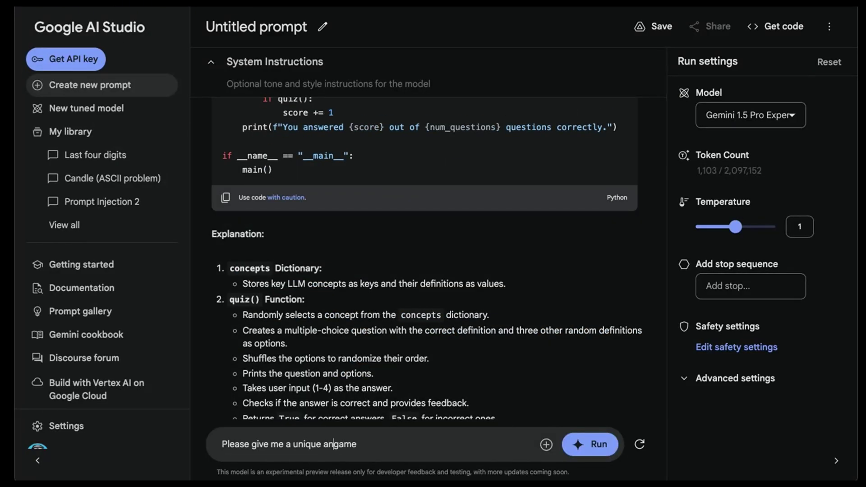
text(e)
key(End)
text(to help)
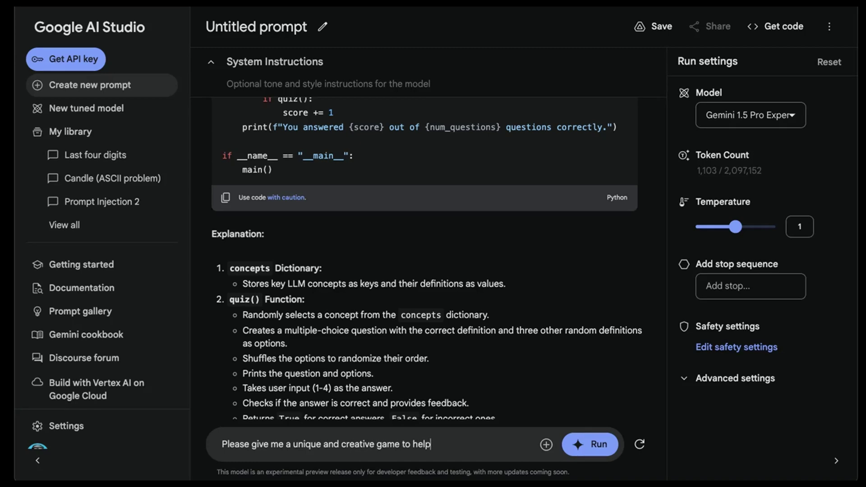
text( me learn about LLM)
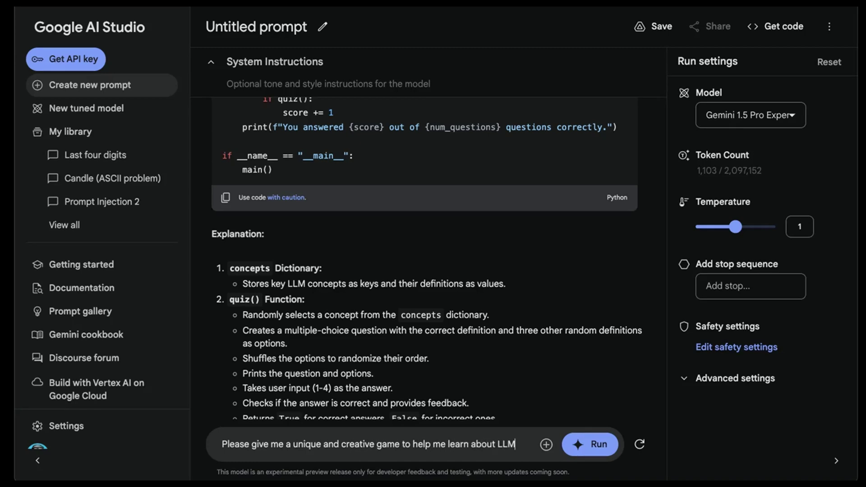
text(s. The previous game is)
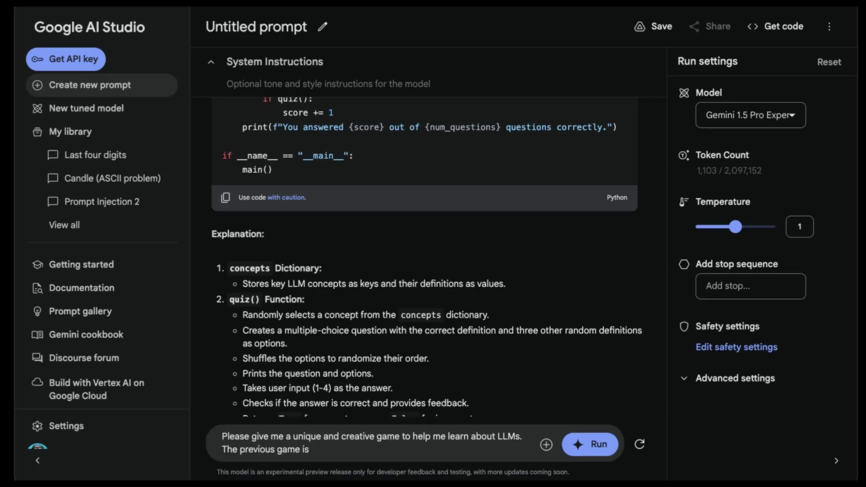
text( too common and not really h)
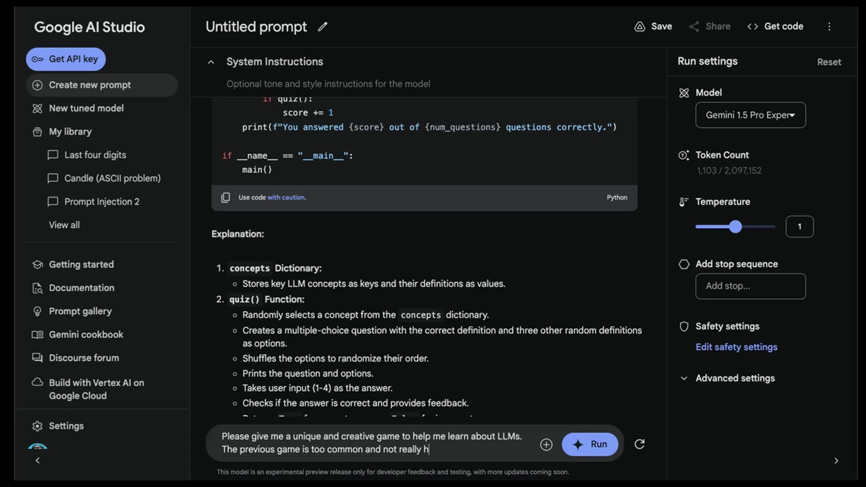
text(elpful for me.)
key(ctrl+Return)
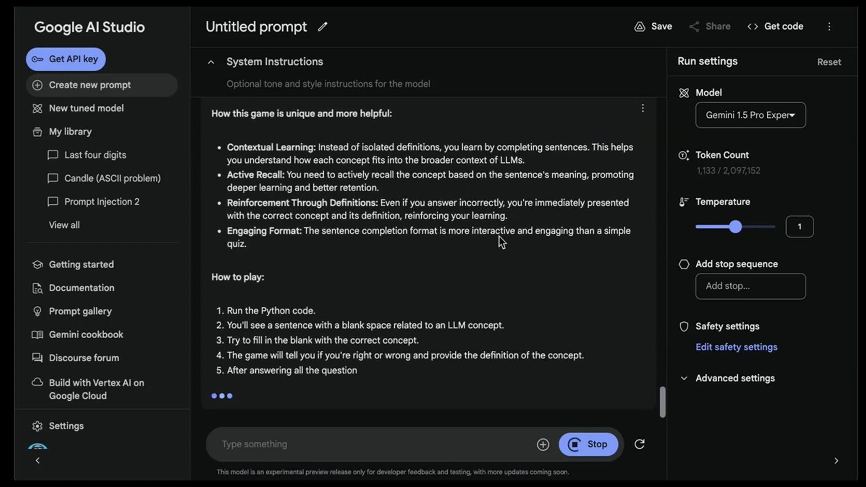
Read the sentence-completion game explanation, highlighting the Active Recall point, and copy its Python code.
scroll(499, 236, up, 2)
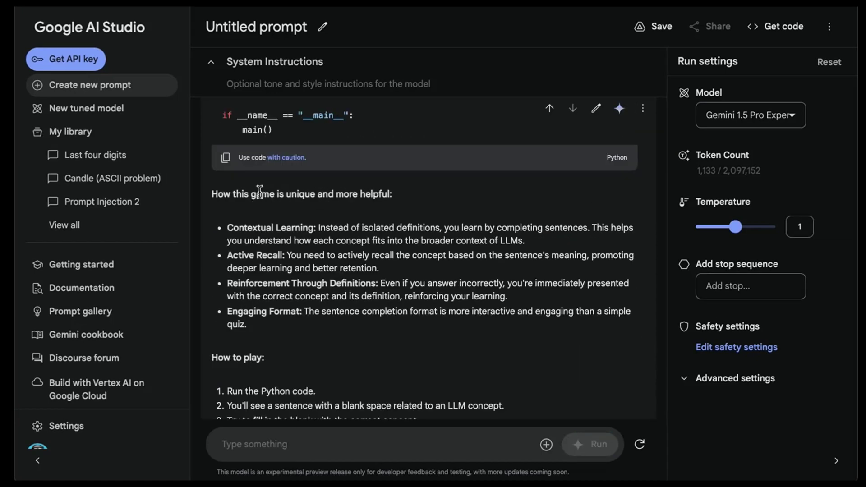
scroll(388, 218, down, 1)
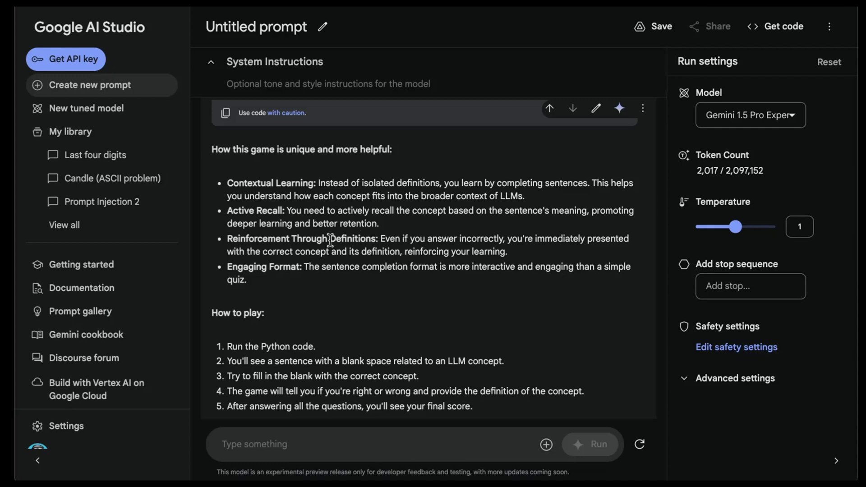
drag(227, 210, 285, 210)
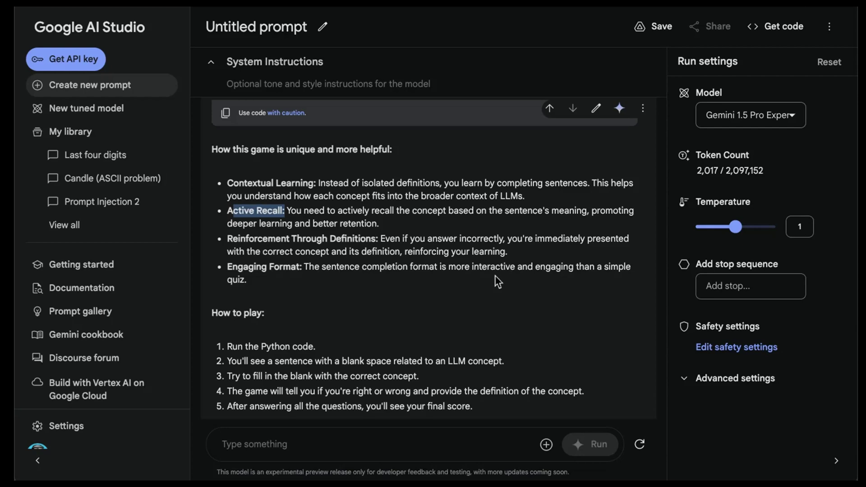
scroll(529, 286, down, 1)
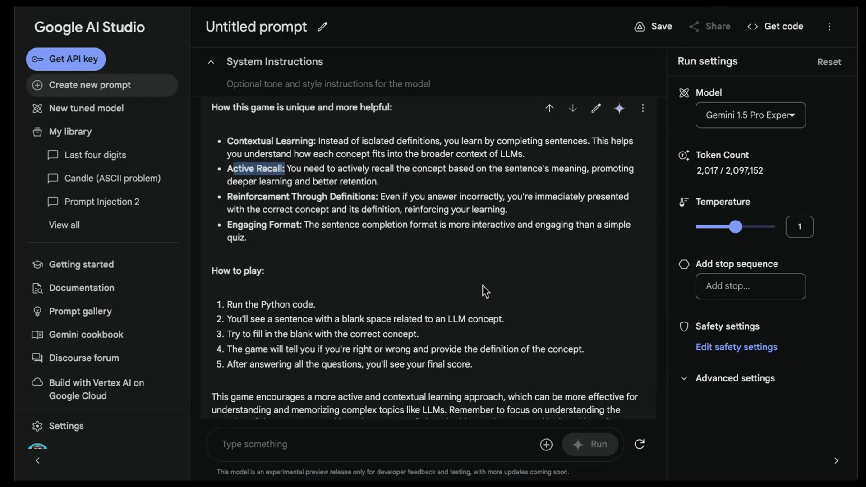
scroll(485, 284, down, 1)
scroll(485, 283, up, 7)
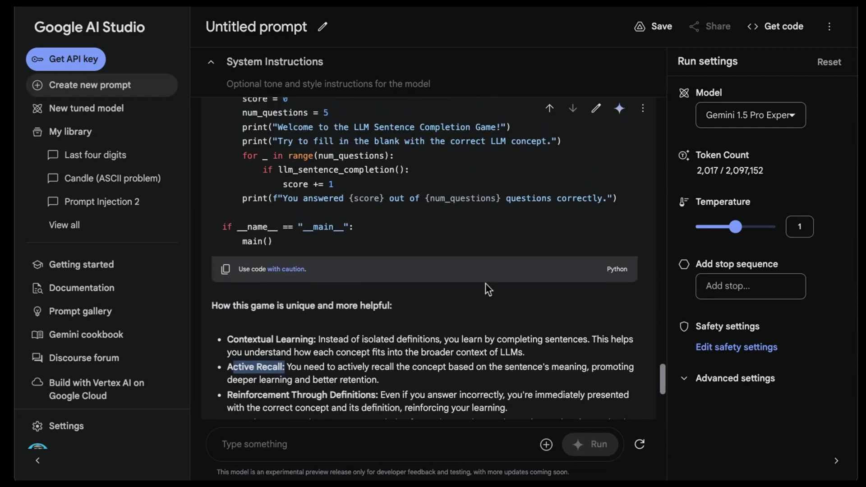
click(225, 310)
scroll(232, 315, up, 5)
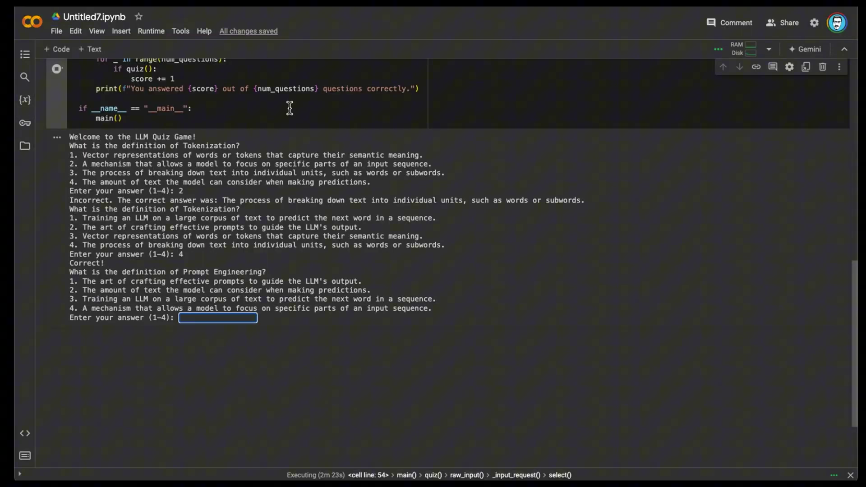
Replace all of the old quiz code in the cell with the new game code and run it.
scroll(289, 109, up, 1)
key(ctrl+a)
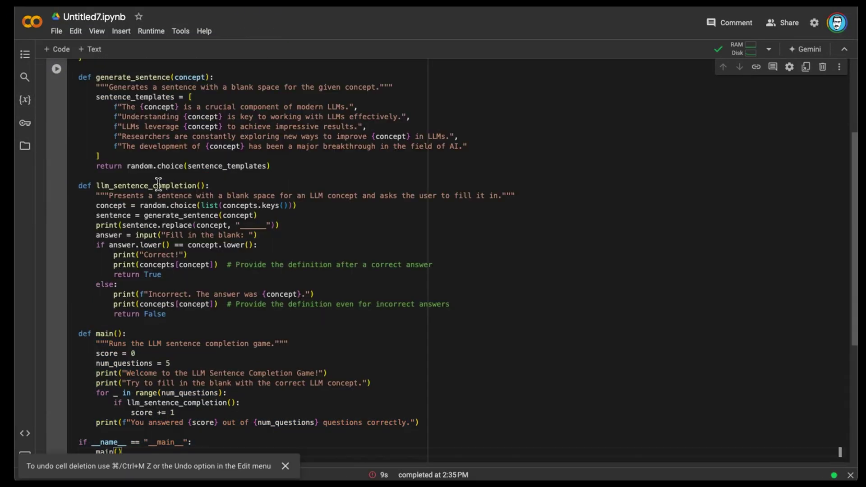
scroll(160, 186, down, 2)
scroll(200, 196, up, 5)
click(57, 83)
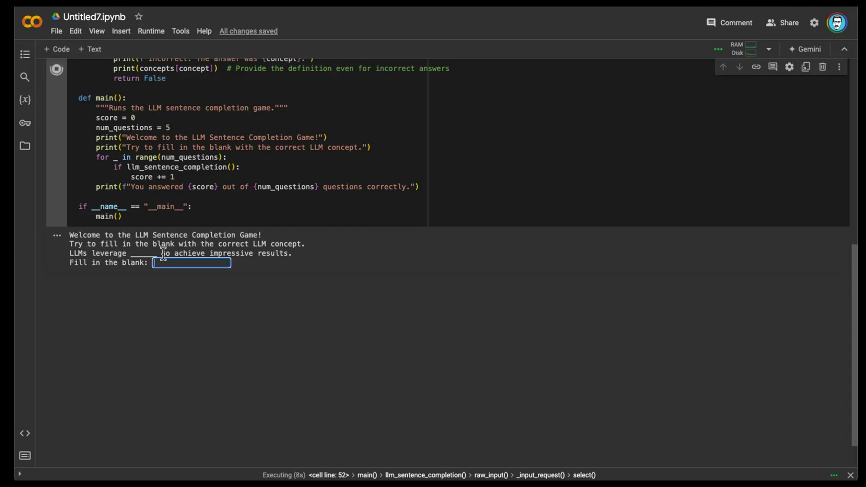
Answer 'attention mechanism' and highlight the correct answer 'Attention' in the feedback.
text(atte)
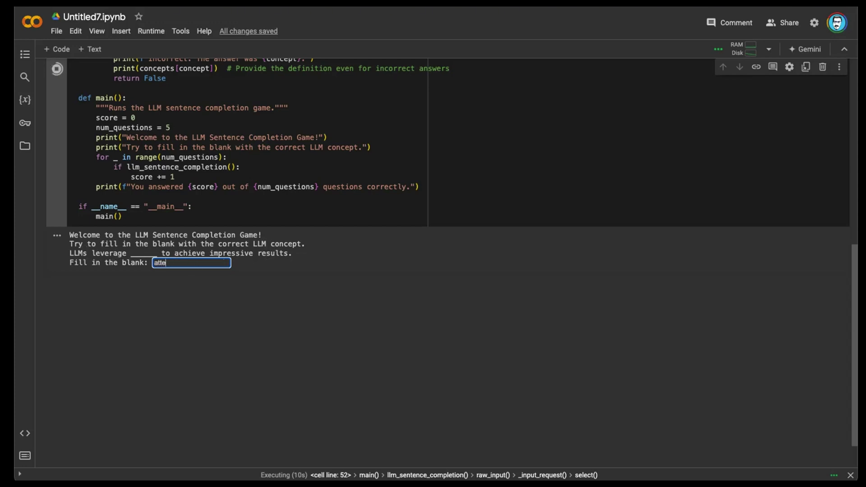
text(ntion mechanism)
key(Return)
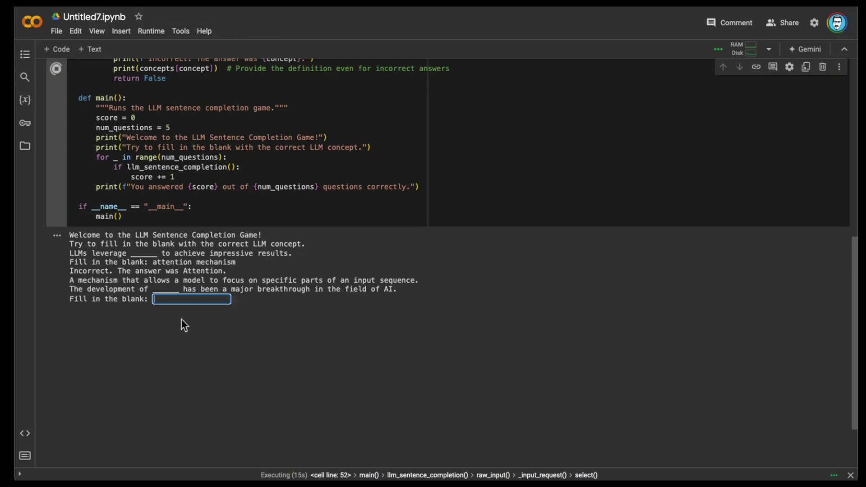
drag(183, 270, 219, 270)
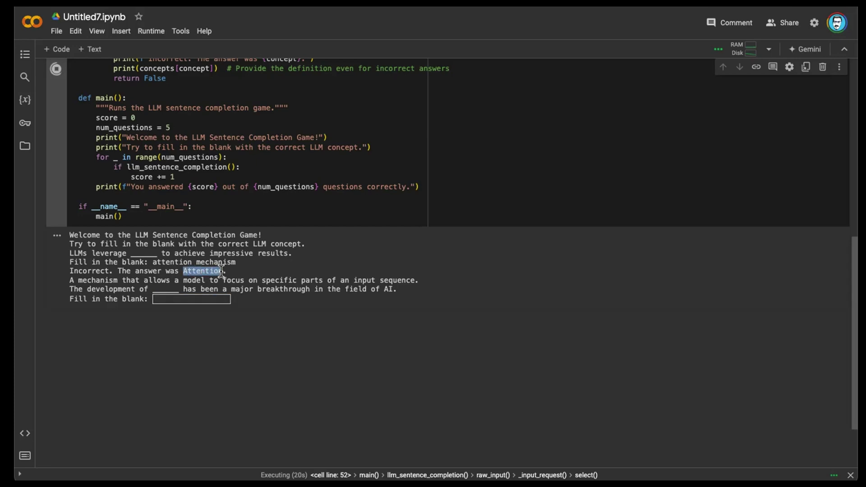
drag(221, 271, 224, 270)
Answer the next two blanks with 'Transformers' and 'Attention'.
click(219, 299)
text(Transformers)
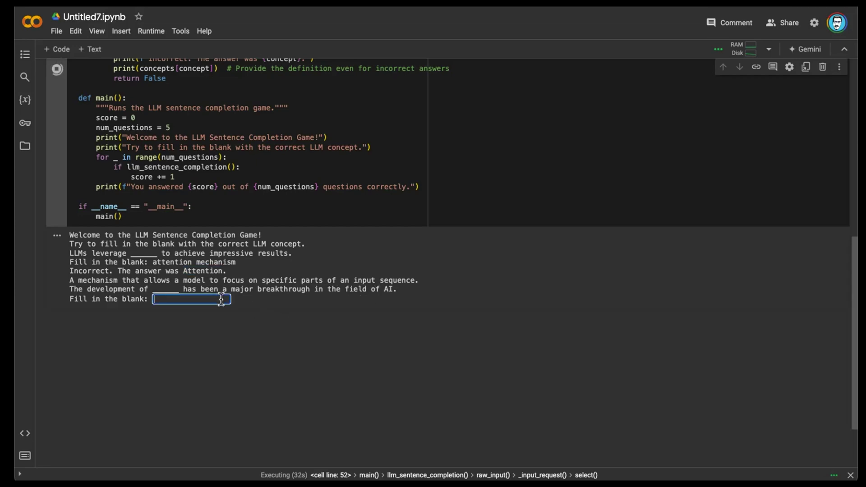
key(Return)
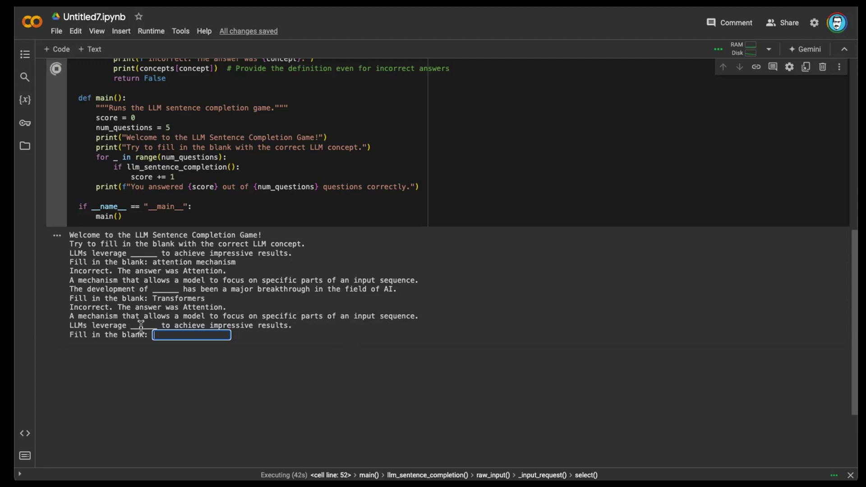
text(Attention)
key(Return)
Review the output, highlighting the questions and the incorrect-answer feedback lines.
scroll(172, 316, down, 1)
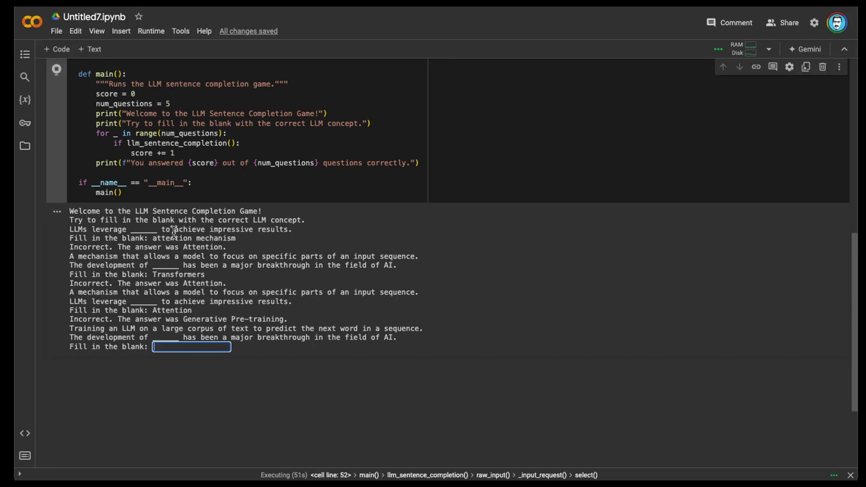
drag(70, 229, 244, 319)
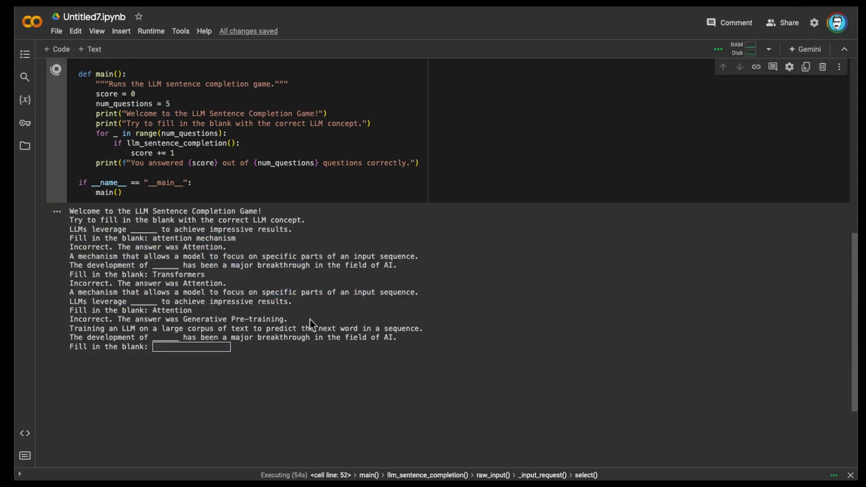
drag(309, 319, 74, 310)
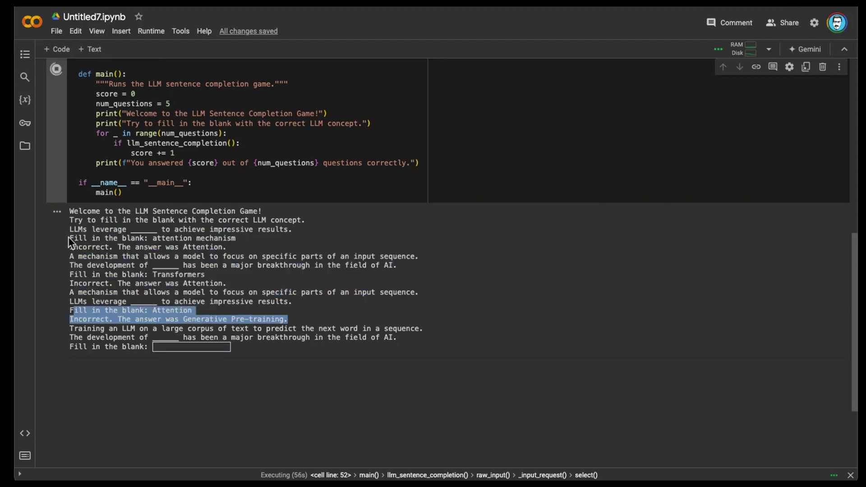
drag(70, 230, 302, 233)
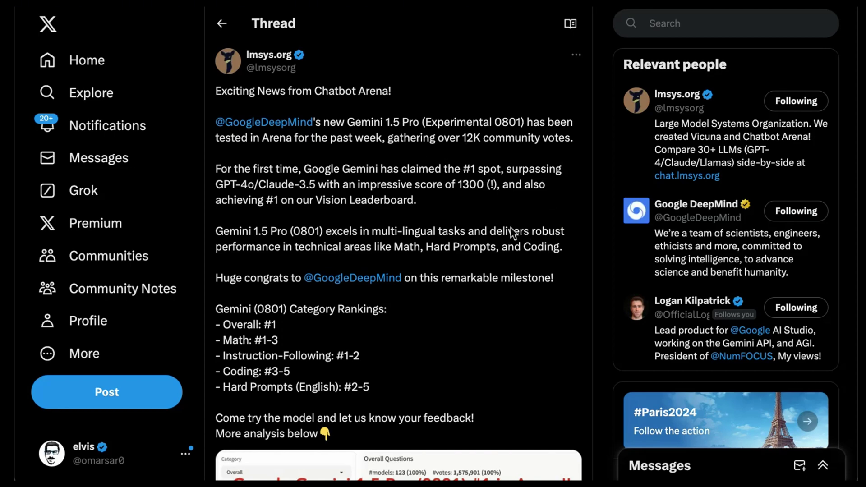
Scroll through the Arena thread and leaderboard image showing Gemini-1.5-Pro-Exp-0801 at #1 with score 1300.
scroll(513, 233, down, 2)
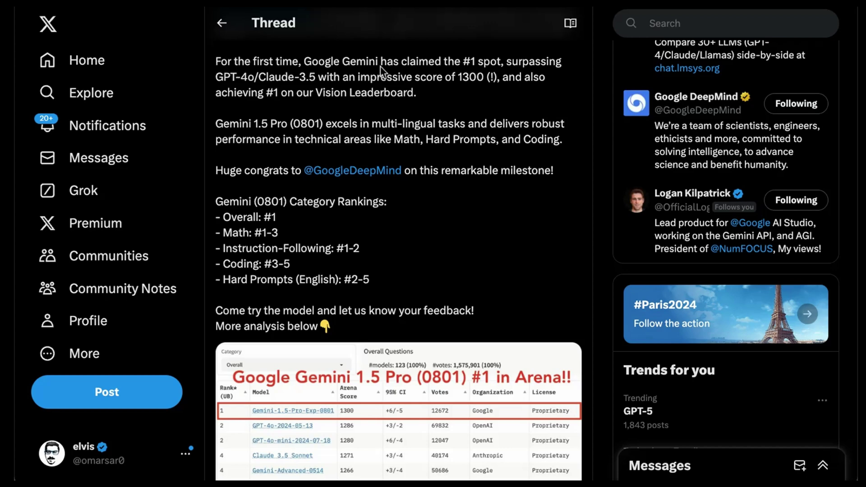
scroll(402, 401, down, 2)
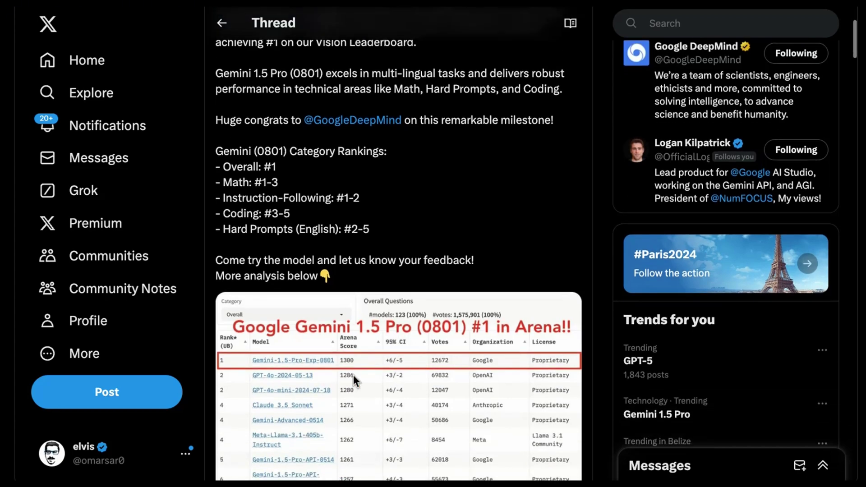
scroll(410, 343, up, 3)
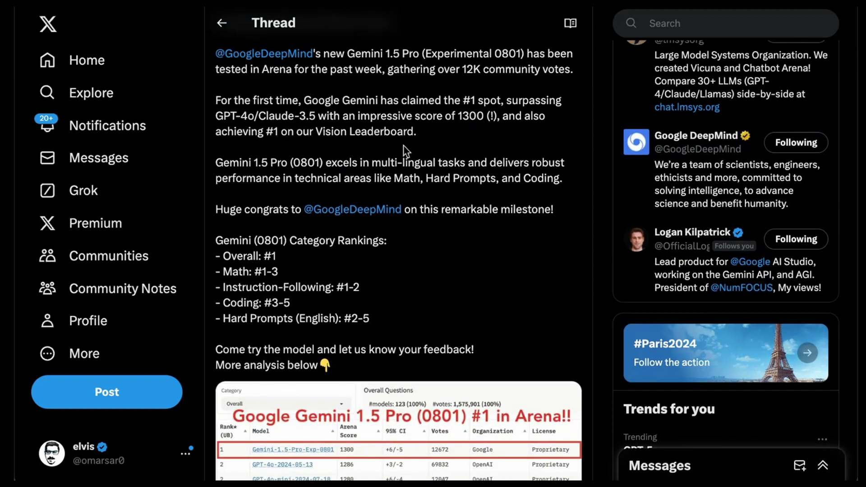
scroll(477, 148, down, 2)
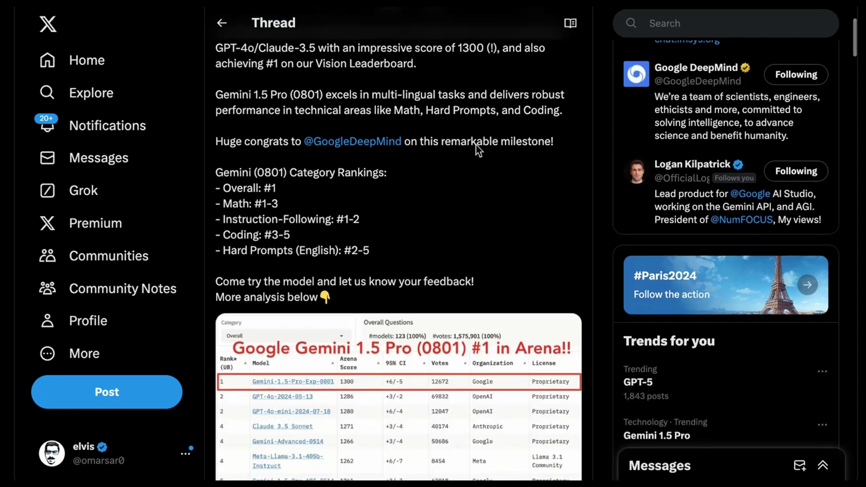
scroll(478, 149, up, 2)
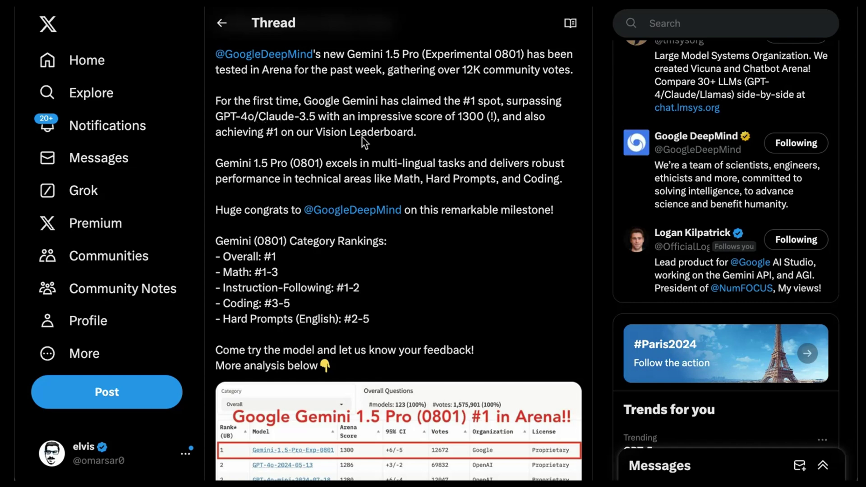
scroll(364, 142, down, 1)
scroll(315, 411, down, 2)
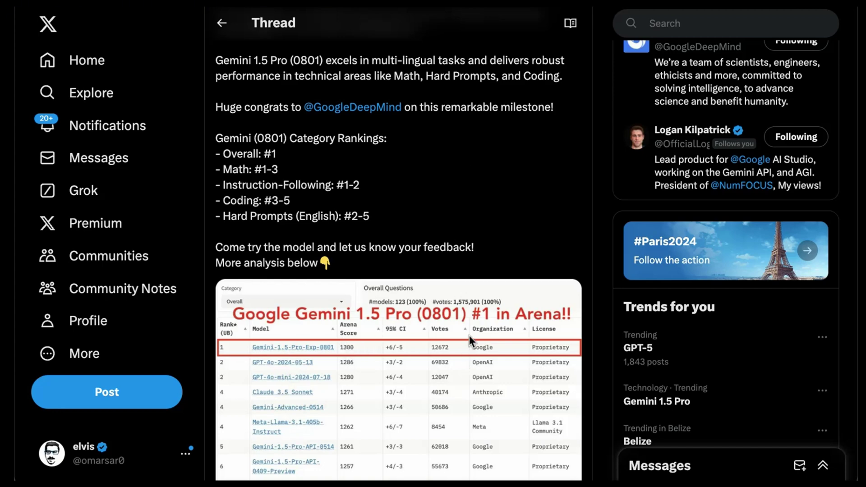
scroll(476, 181, up, 1)
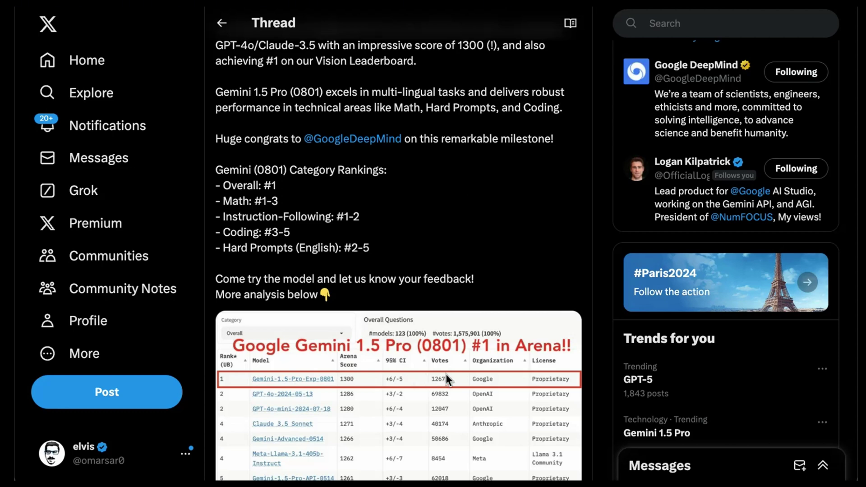
scroll(507, 176, up, 1)
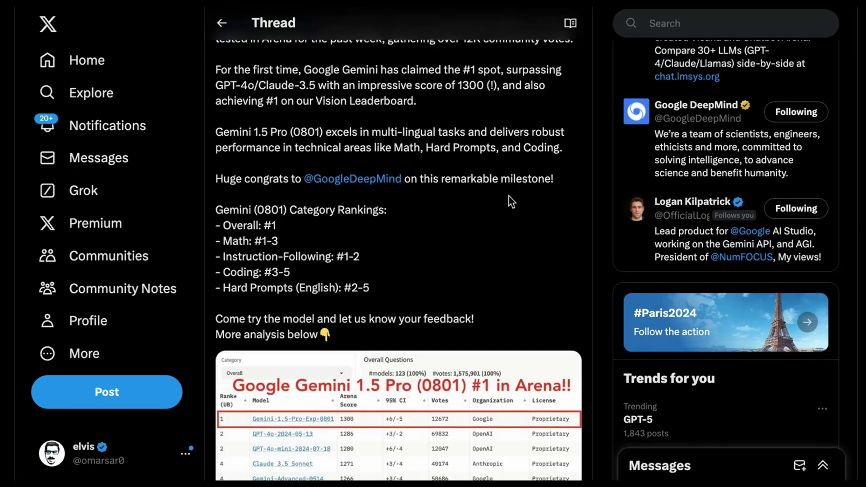
Scroll further down the Arena thread to view the remaining leaderboard rows.
scroll(514, 188, down, 1)
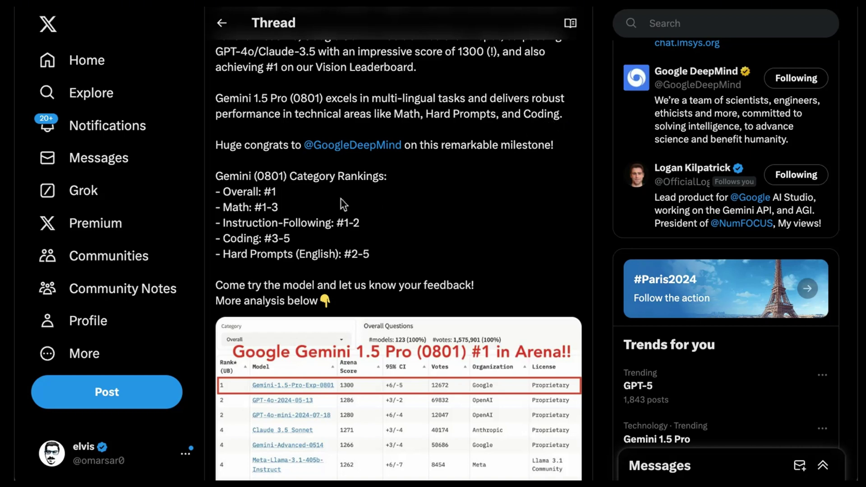
scroll(383, 155, down, 1)
scroll(239, 173, down, 1)
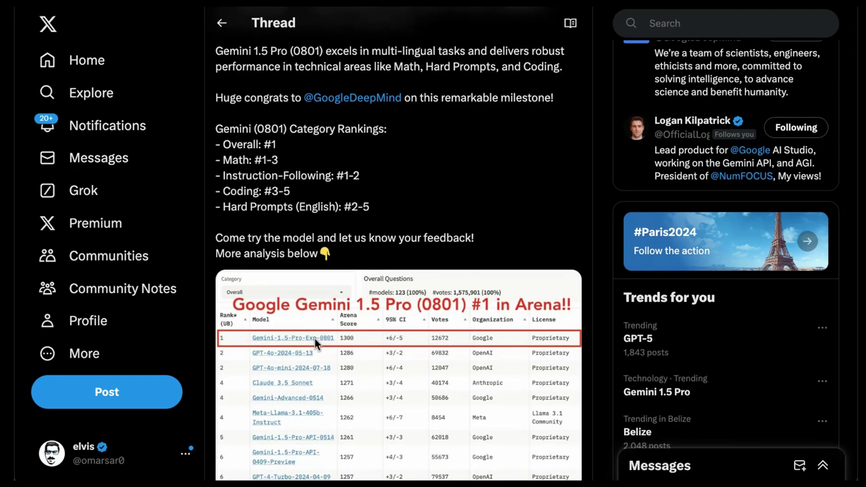
scroll(312, 187, down, 2)
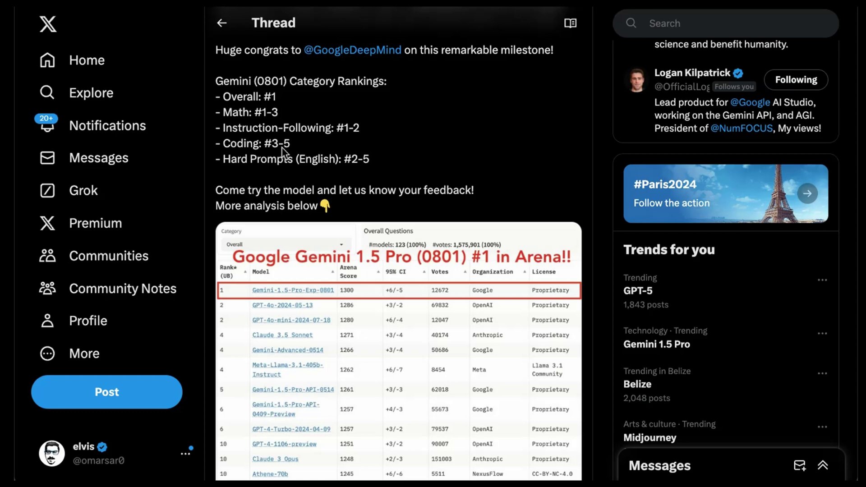
scroll(383, 179, down, 1)
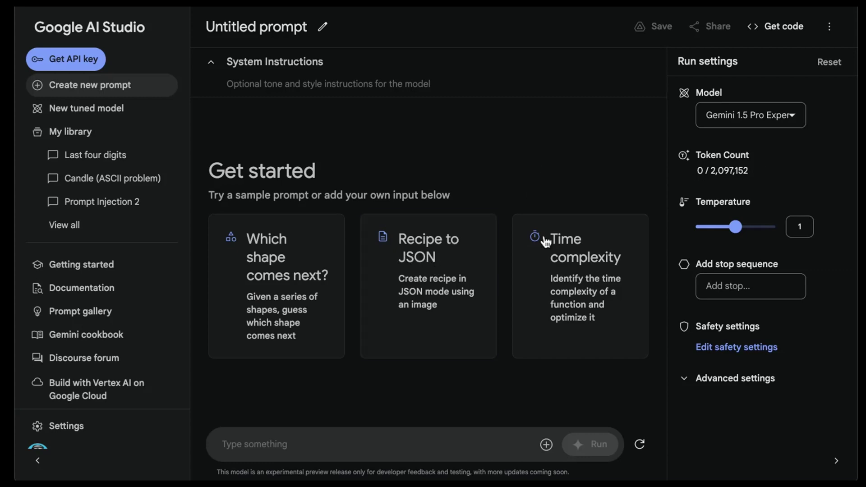
click(792, 119)
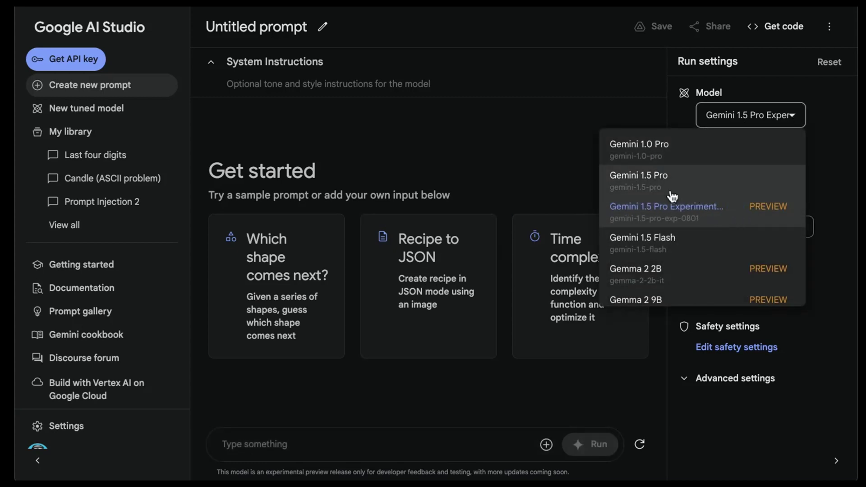
scroll(671, 226, down, 2)
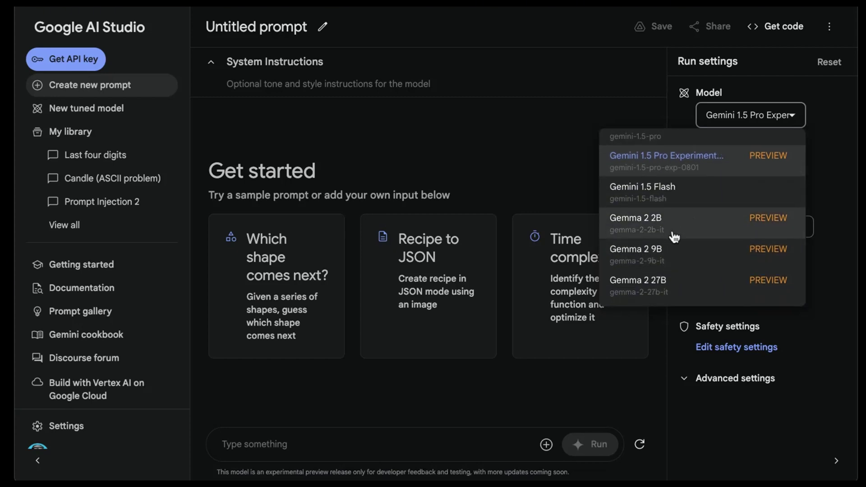
scroll(671, 234, up, 3)
click(553, 69)
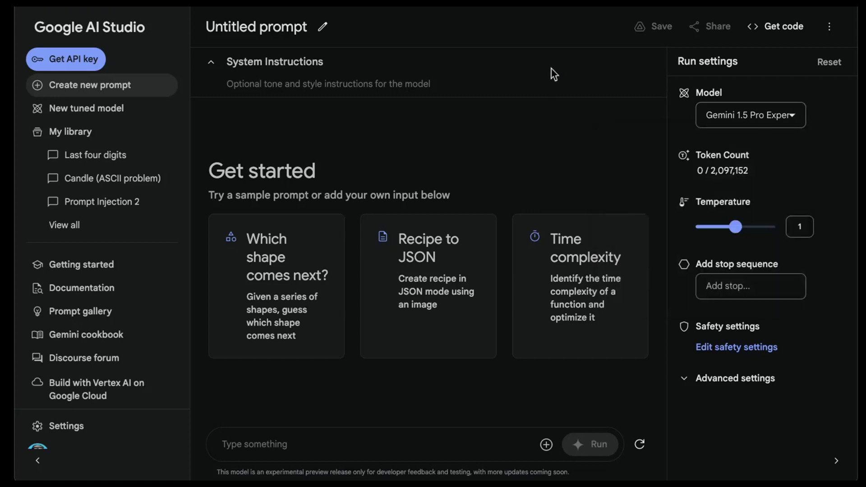
click(446, 285)
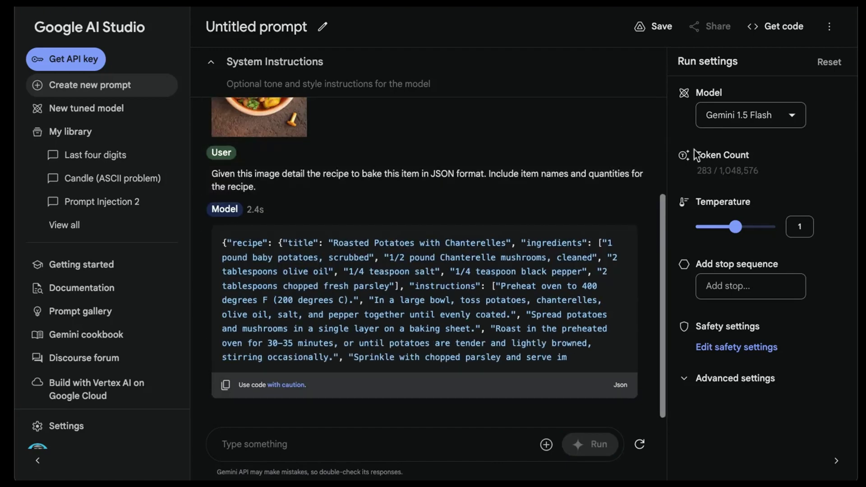
scroll(276, 173, up, 3)
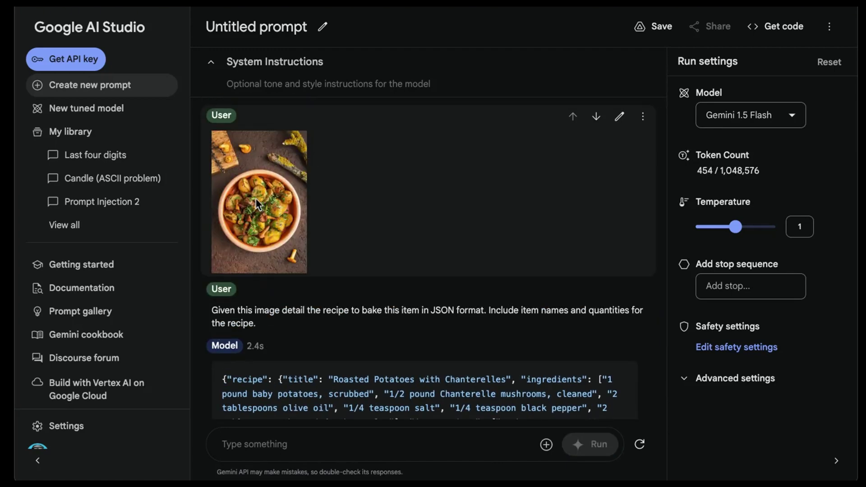
scroll(257, 200, down, 1)
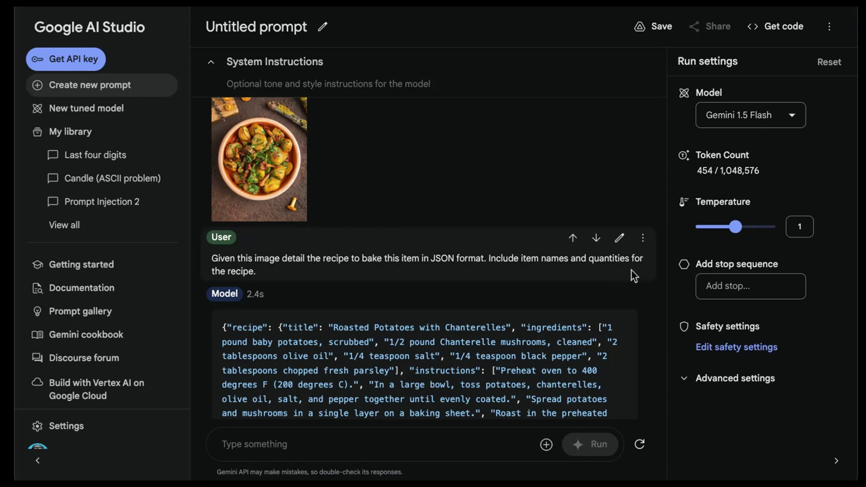
scroll(631, 270, down, 2)
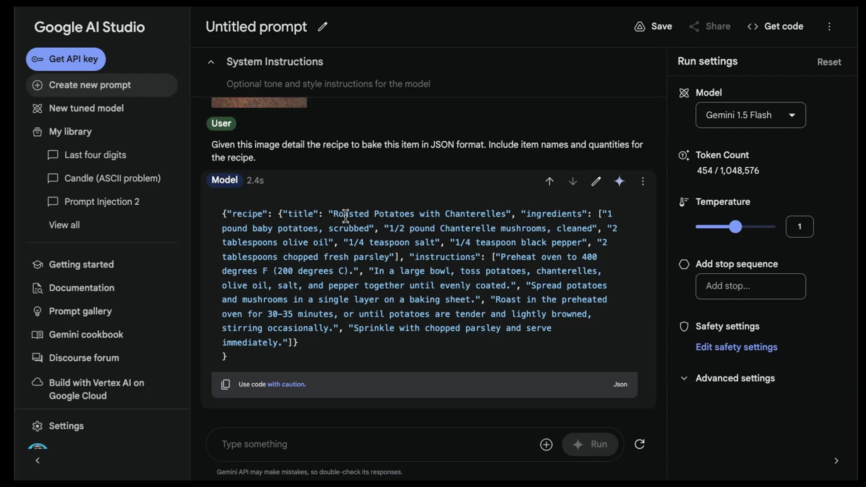
scroll(332, 216, up, 1)
drag(334, 246, 506, 246)
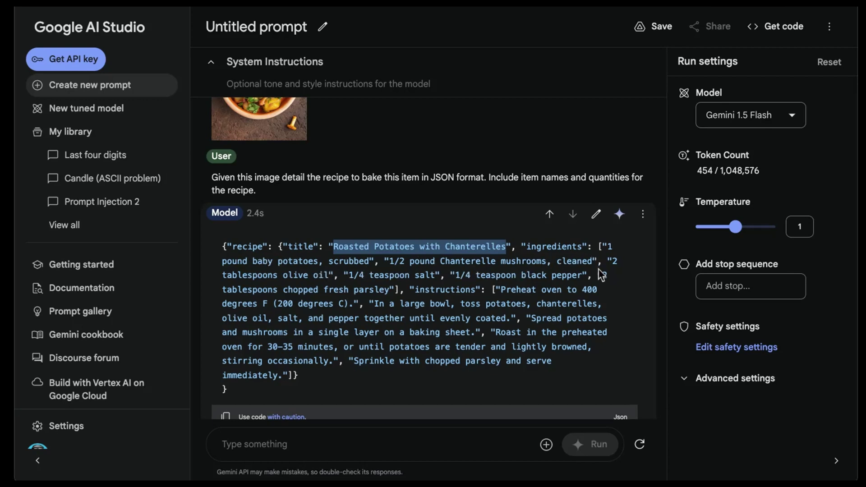
scroll(482, 270, up, 3)
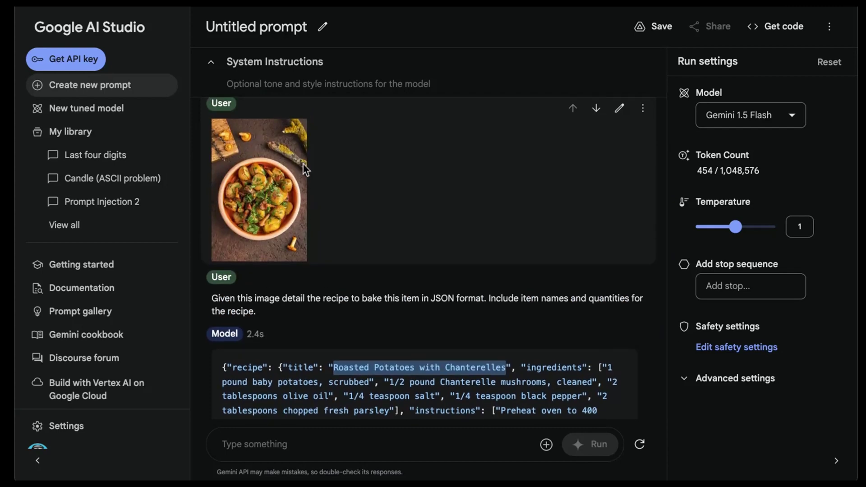
scroll(300, 163, down, 1)
scroll(404, 331, down, 2)
scroll(397, 330, down, 1)
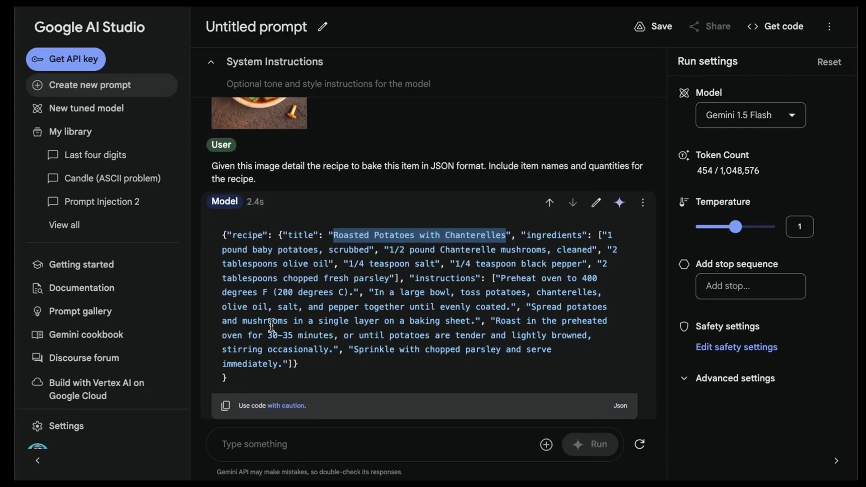
scroll(341, 302, up, 4)
scroll(345, 298, down, 1)
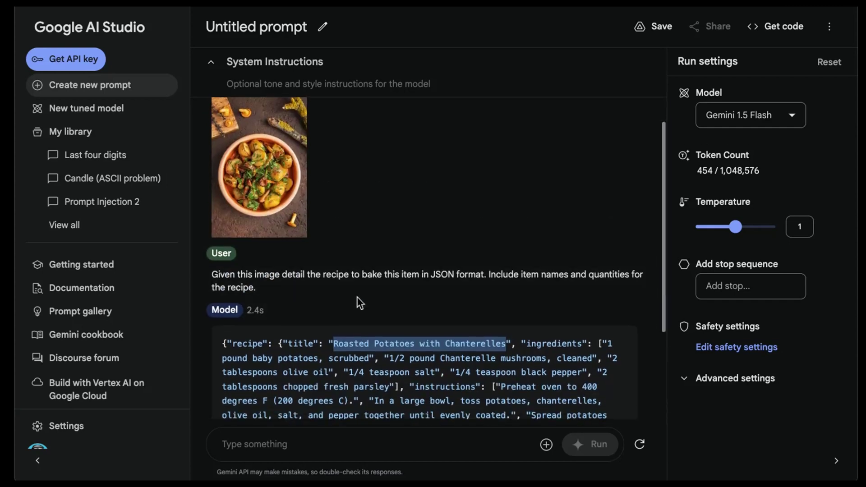
scroll(370, 332, down, 1)
scroll(367, 334, down, 2)
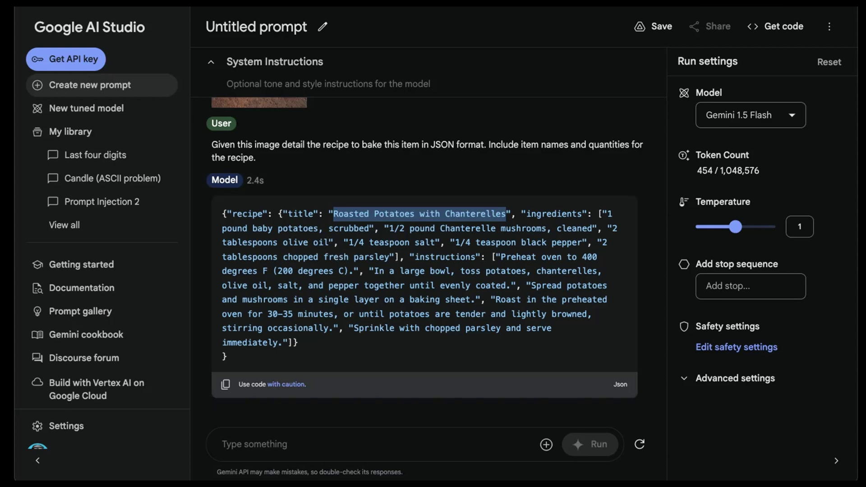
click(559, 278)
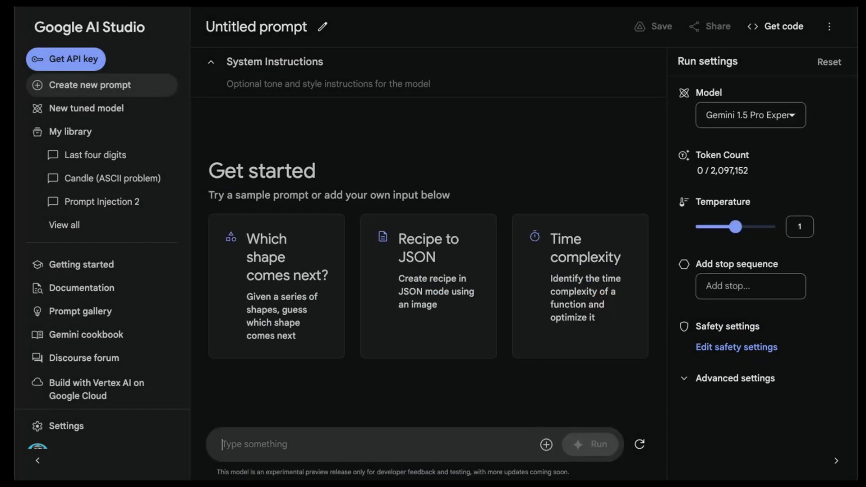
Upload the invoice file from the computer and attach it to the prompt.
click(546, 444)
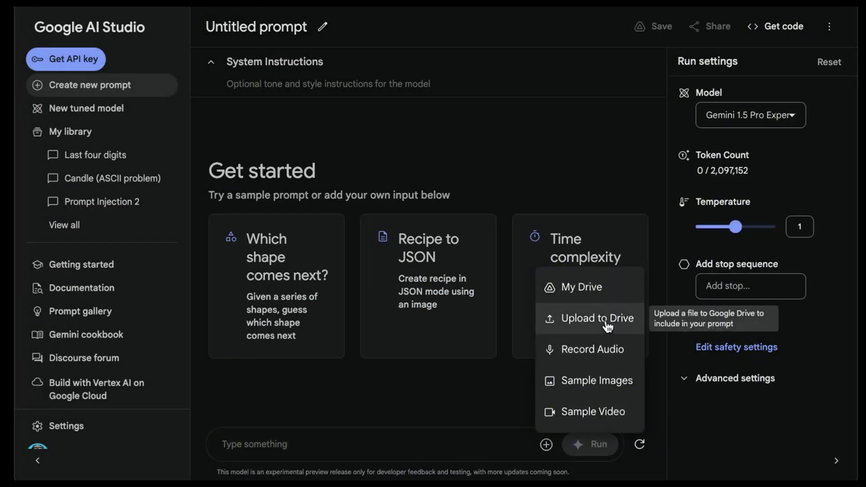
click(589, 315)
click(432, 334)
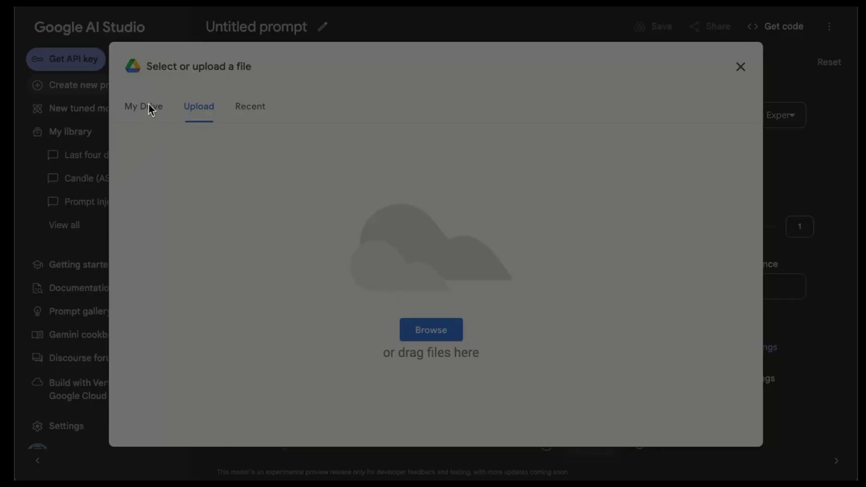
click(805, 414)
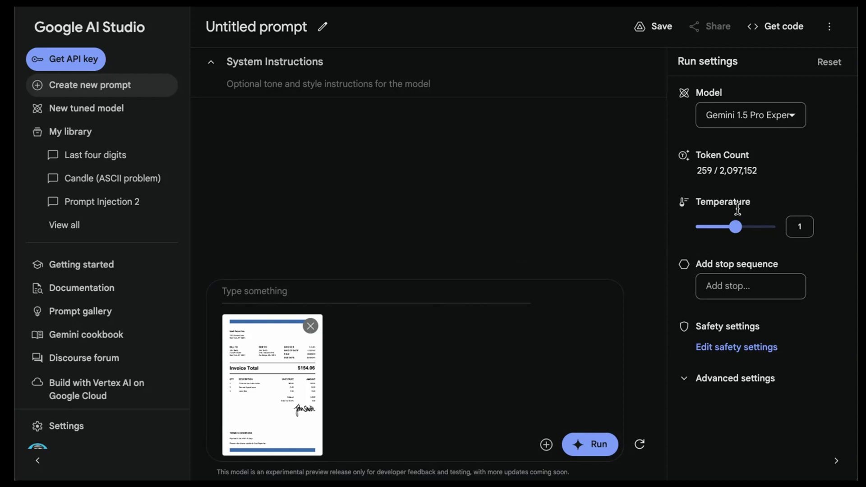
Paste the request to detail the invoice as JSON and run it.
click(245, 292)
text(Given this image, detail the invoice in JSON format.)
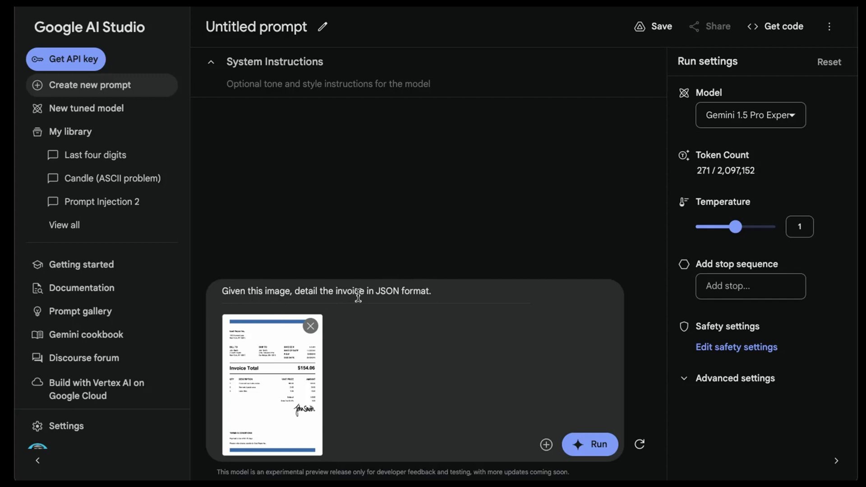
click(591, 441)
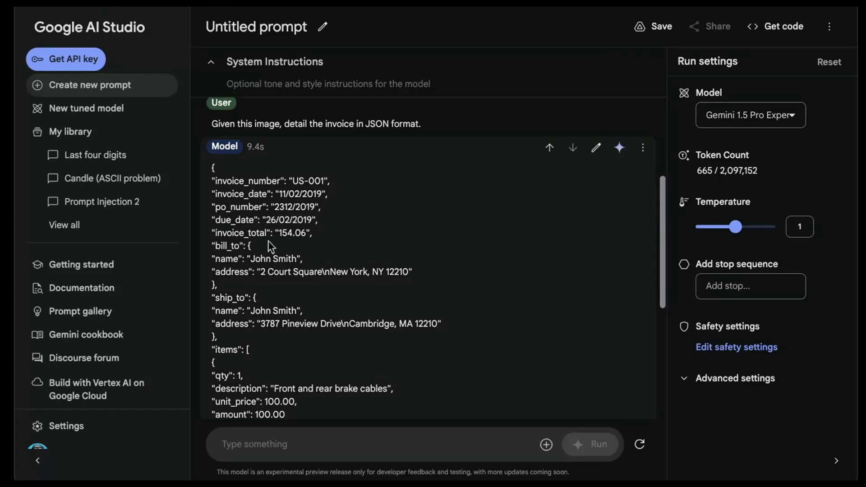
scroll(268, 240, down, 2)
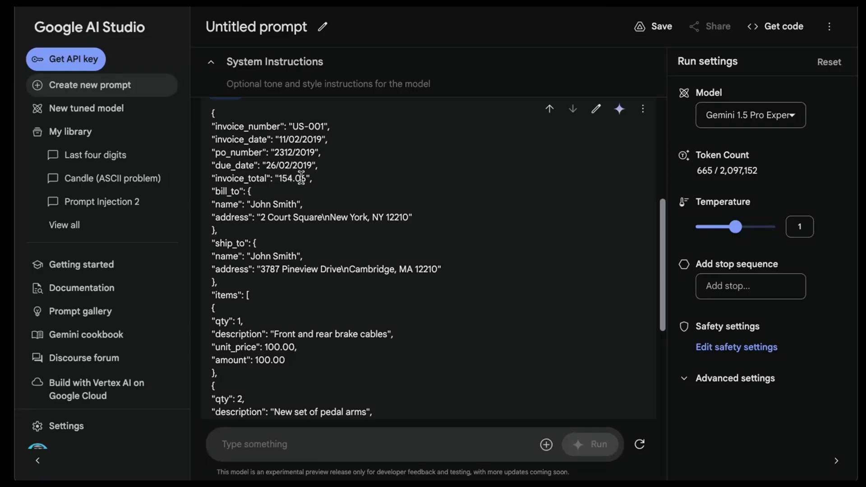
scroll(220, 169, down, 1)
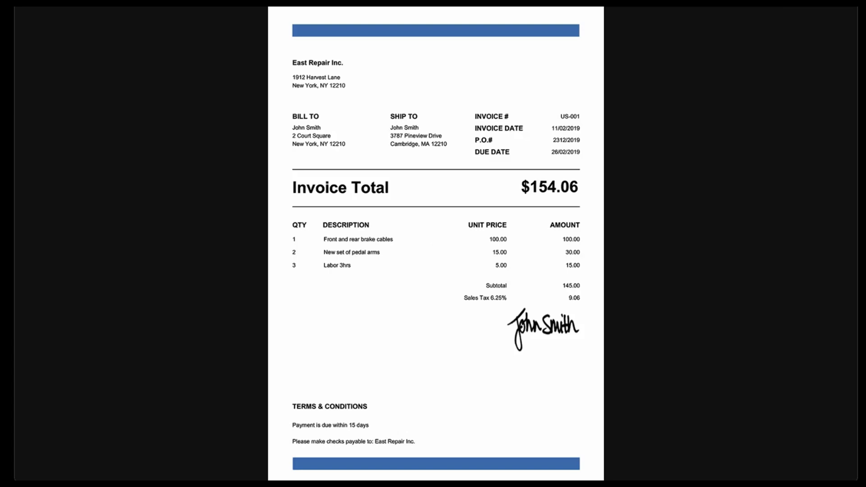
click(212, 3)
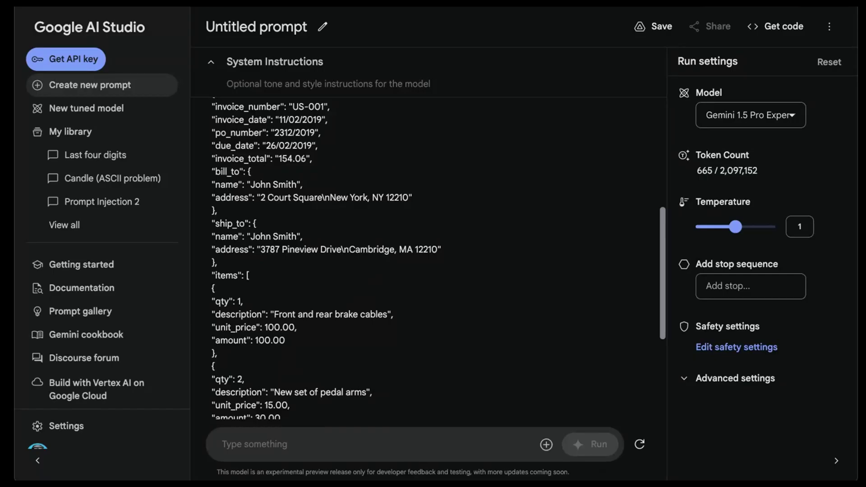
scroll(402, 263, down, 5)
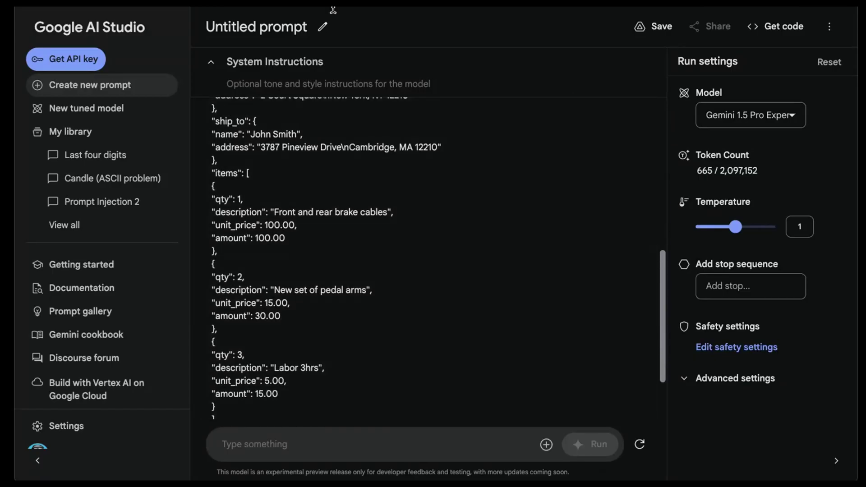
scroll(235, 175, down, 2)
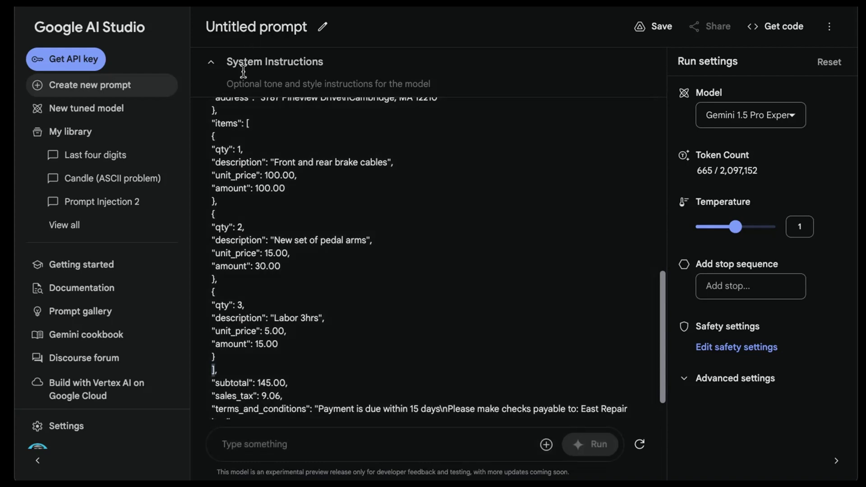
click(248, 123)
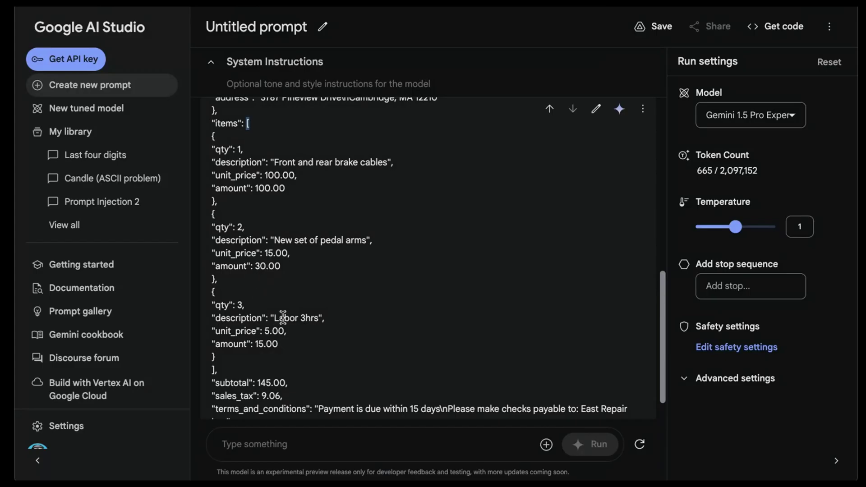
scroll(279, 340, down, 1)
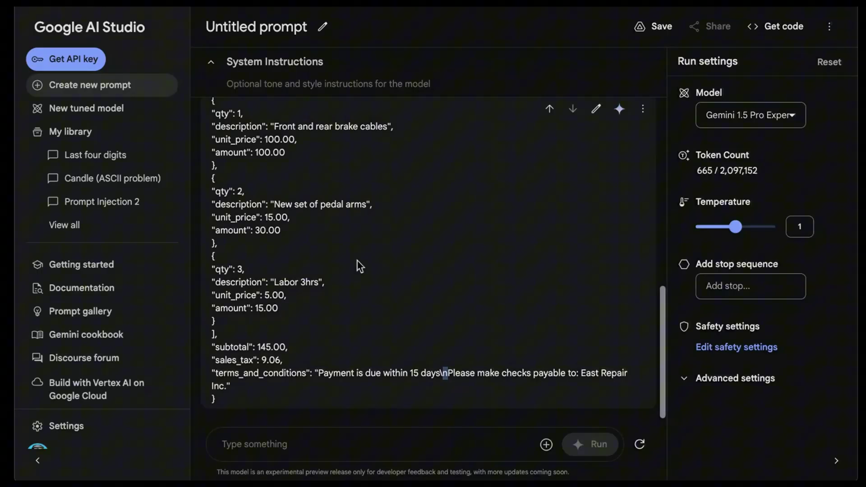
After reviewing the invoice JSON, start a new prompt, discarding the unsaved invoice chat.
scroll(355, 258, up, 10)
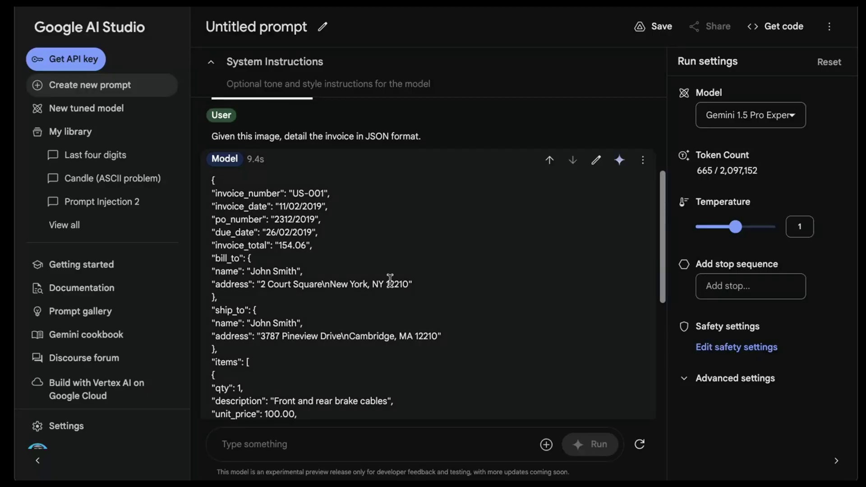
scroll(387, 278, down, 6)
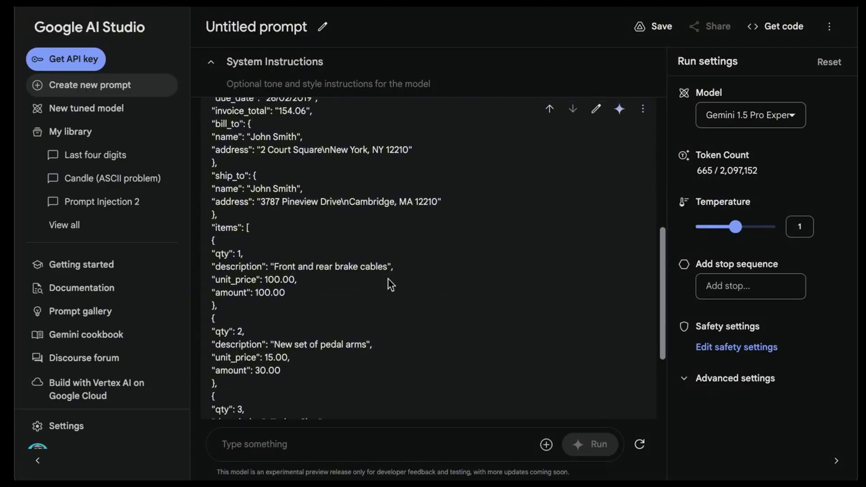
scroll(380, 284, up, 10)
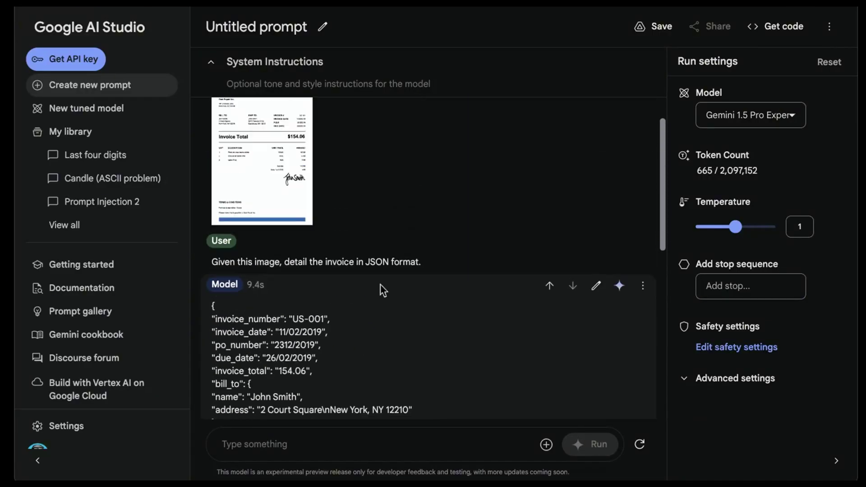
scroll(380, 284, down, 2)
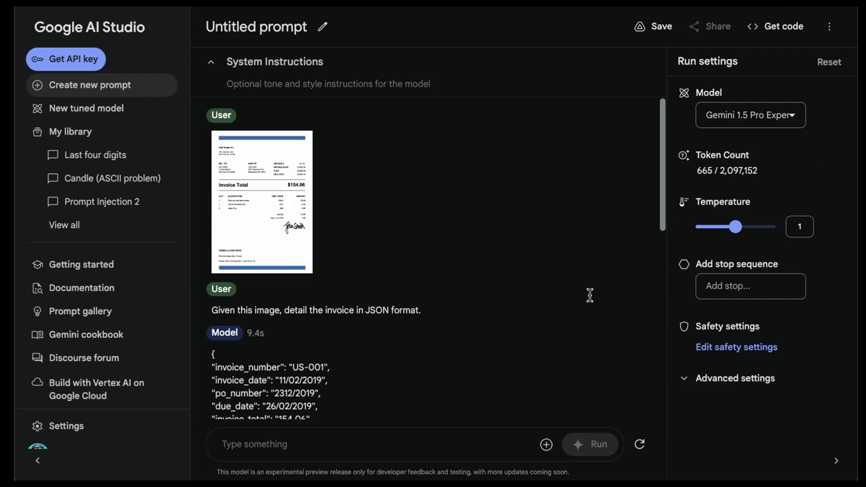
click(116, 86)
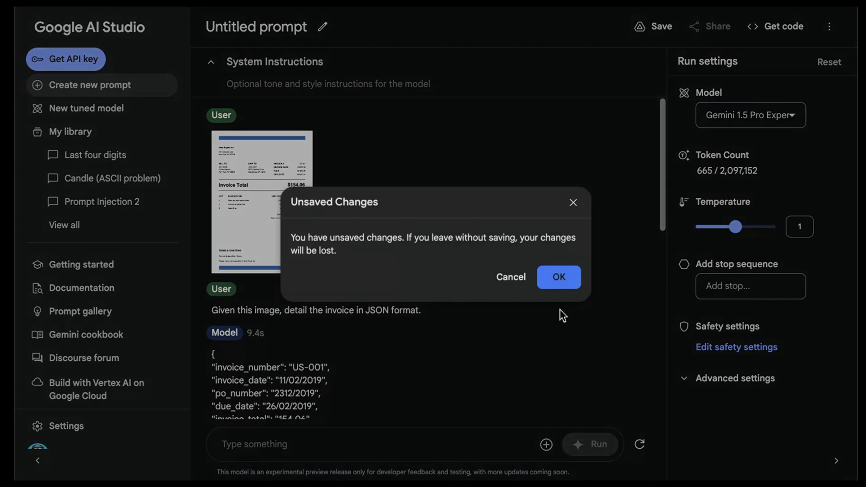
click(560, 283)
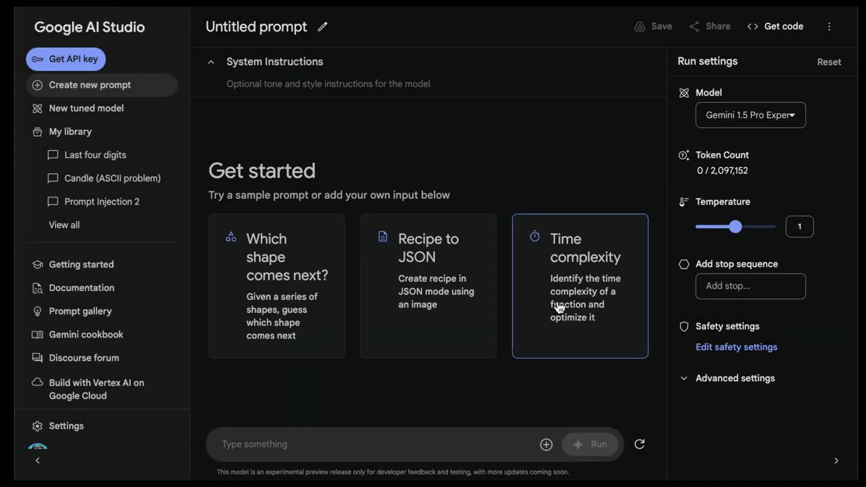
click(491, 6)
Scroll the 1706.03762 PDF up to the Attention Is All You Need title and abstract.
scroll(498, 155, up, 20)
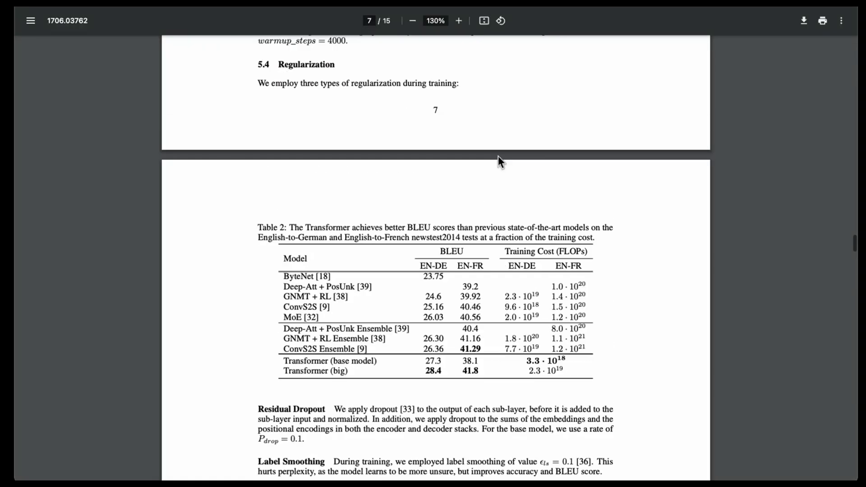
scroll(499, 154, up, 20)
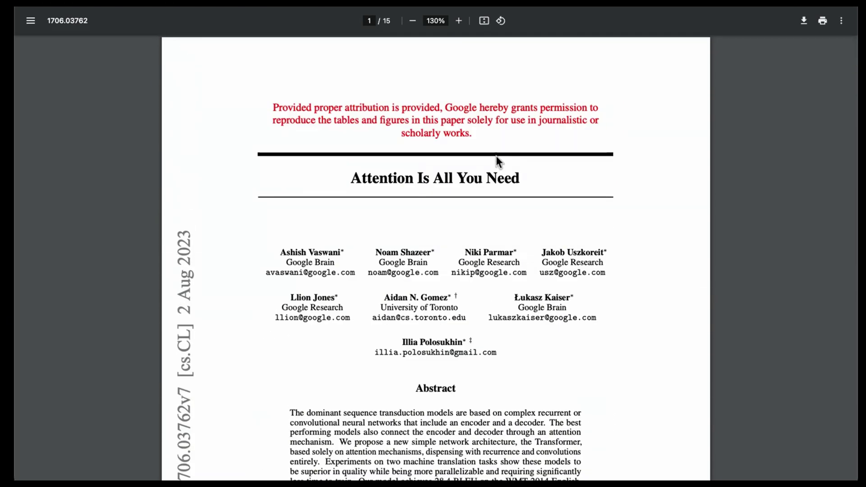
scroll(492, 218, down, 2)
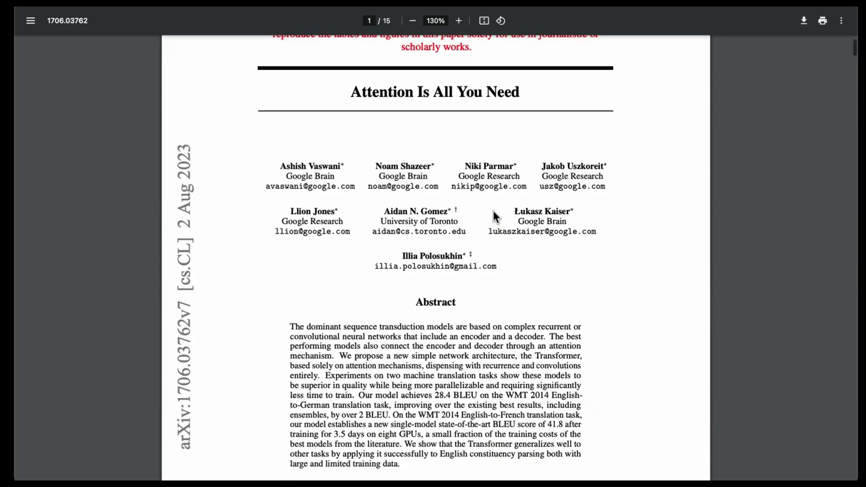
scroll(494, 215, down, 1)
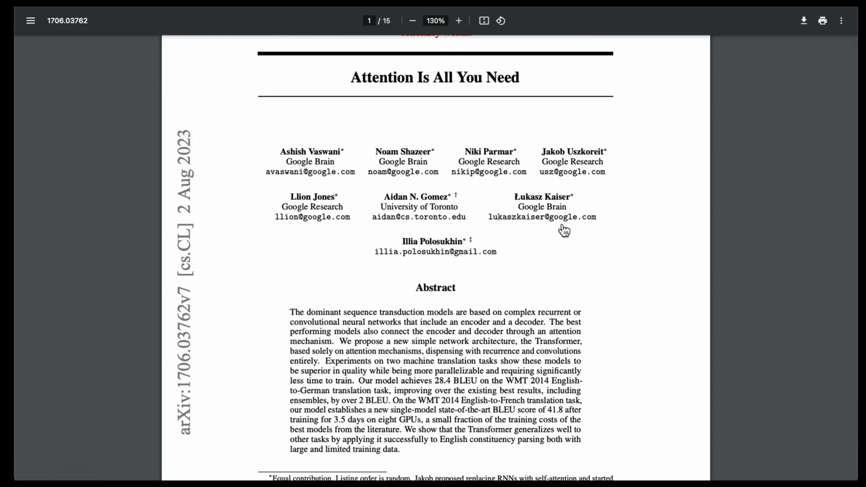
scroll(557, 217, down, 2)
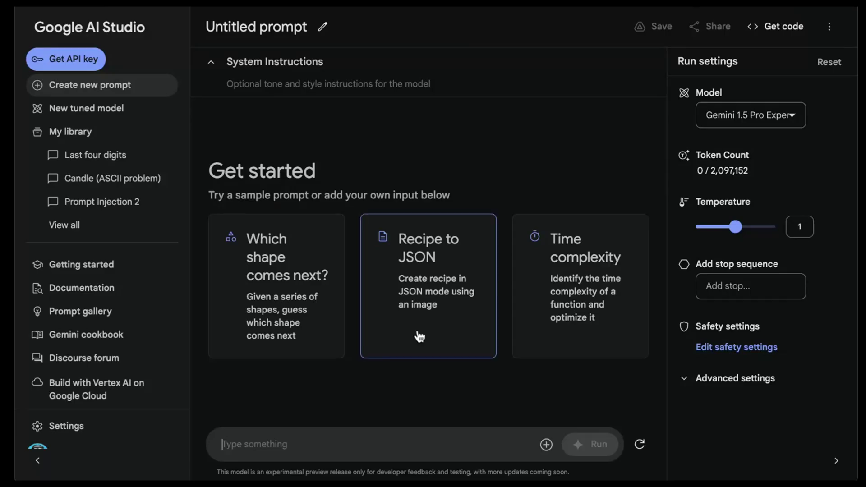
Upload 'attention is all you need.pdf' from the computer into the new prompt.
click(545, 442)
click(581, 286)
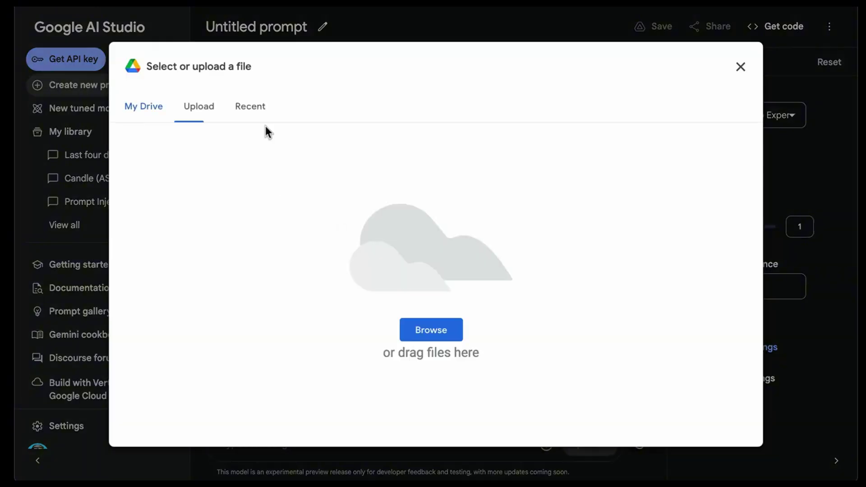
click(430, 330)
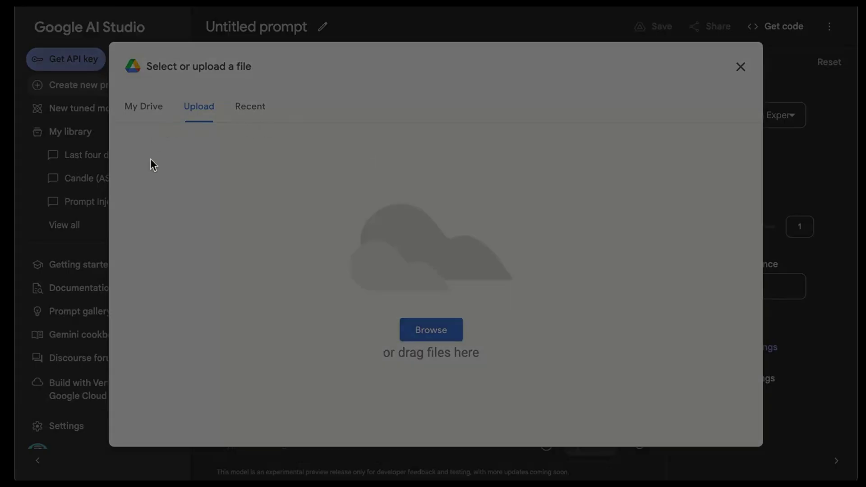
click(789, 410)
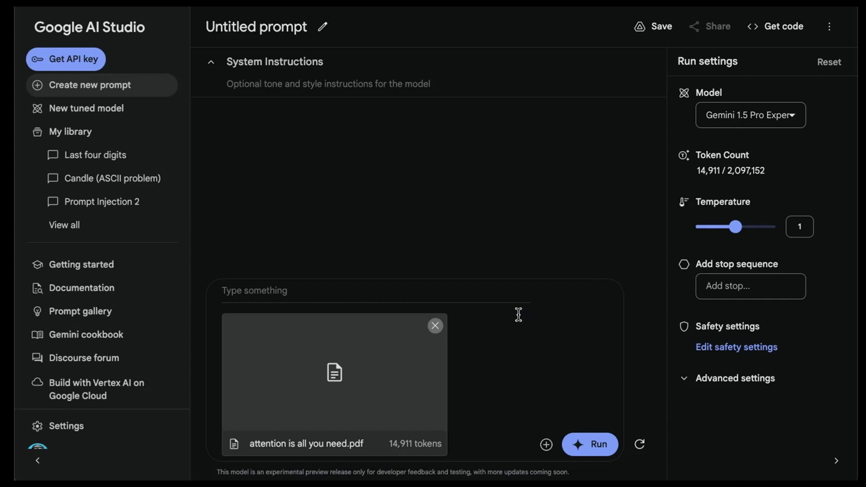
click(255, 290)
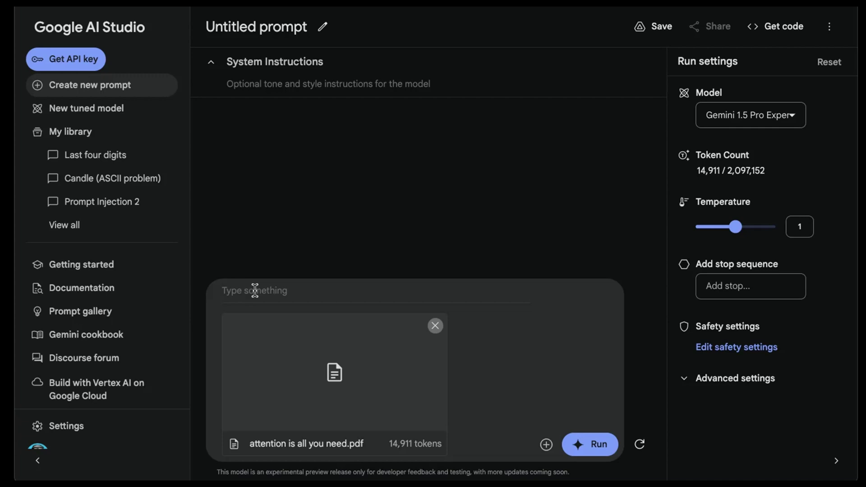
Paste the request for all sections and subsections as heading-to-number JSON, then run it with the paper.
text(Extract all the sections and subsections of the paper. Export in JSON where heading is key and number is value.)
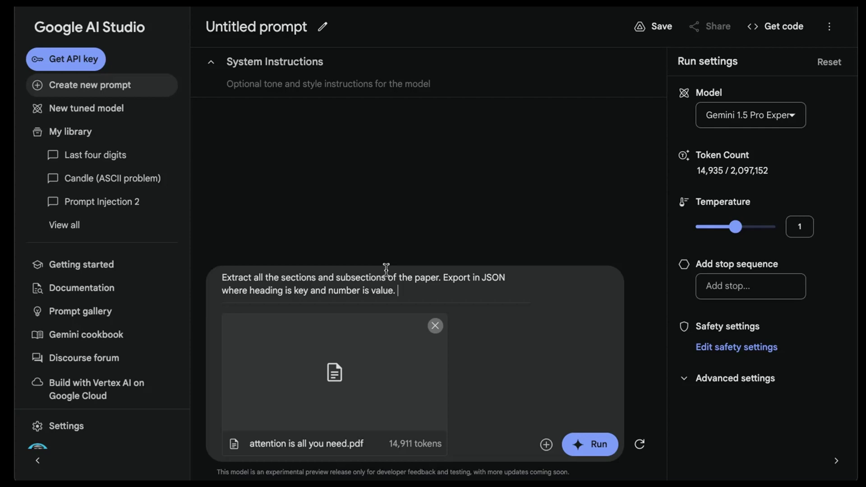
click(592, 443)
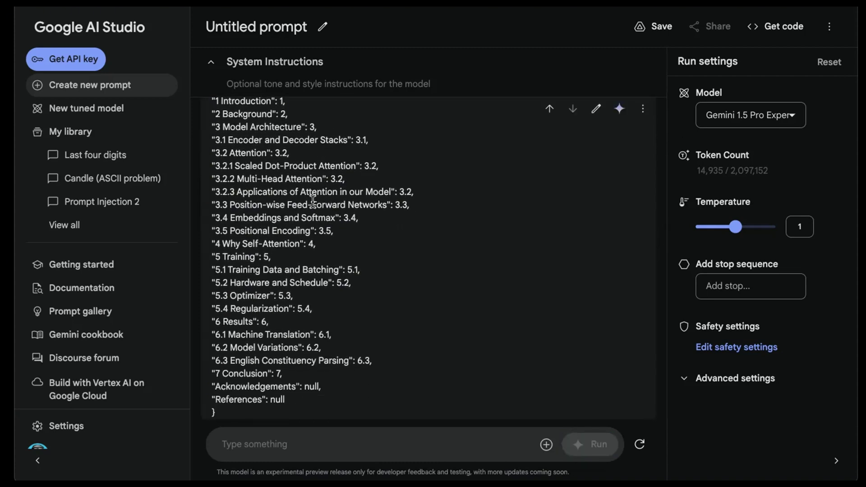
scroll(293, 167, up, 2)
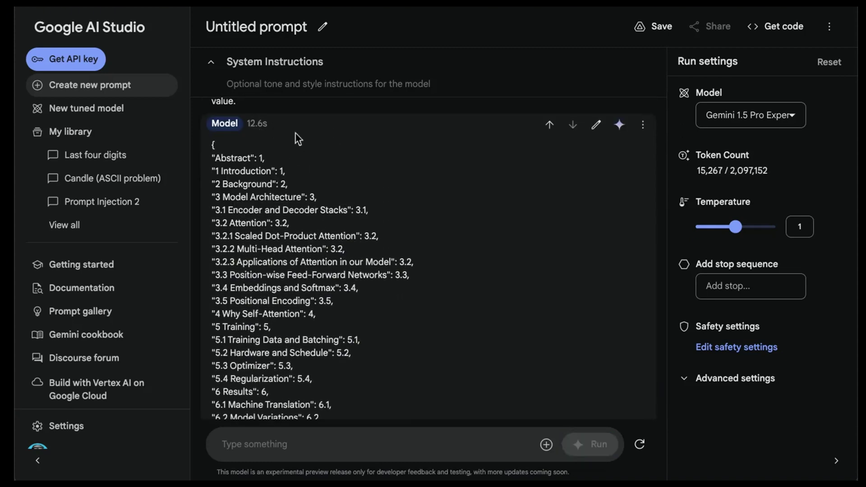
scroll(320, 171, down, 3)
scroll(327, 174, up, 1)
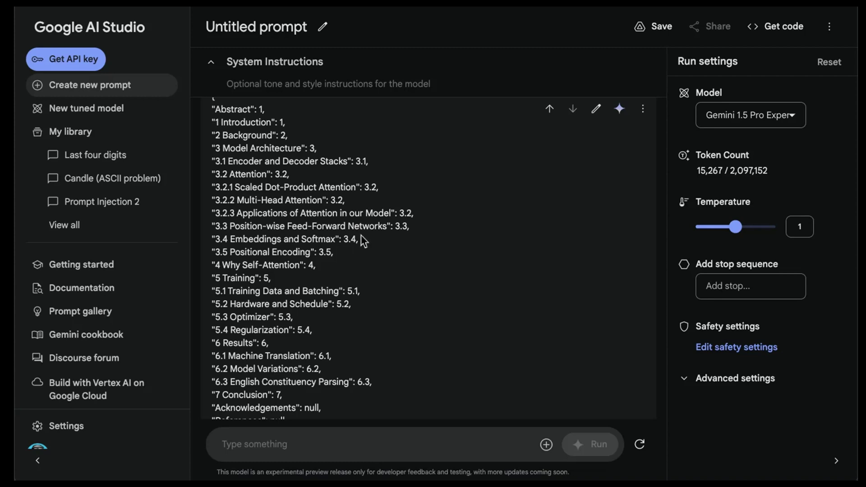
scroll(362, 235, up, 4)
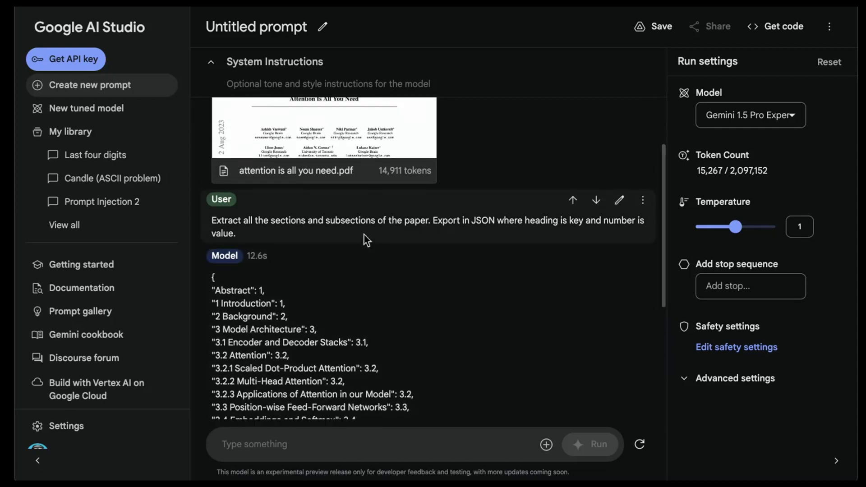
scroll(363, 234, up, 2)
scroll(395, 253, up, 1)
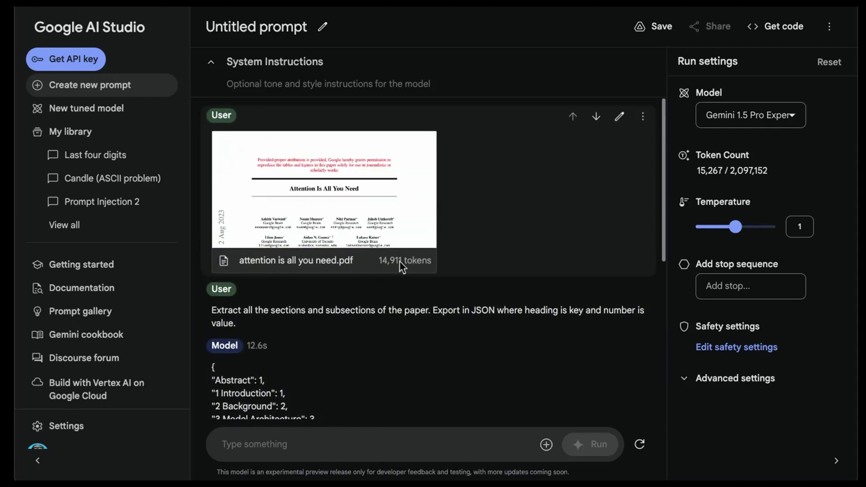
scroll(401, 262, down, 3)
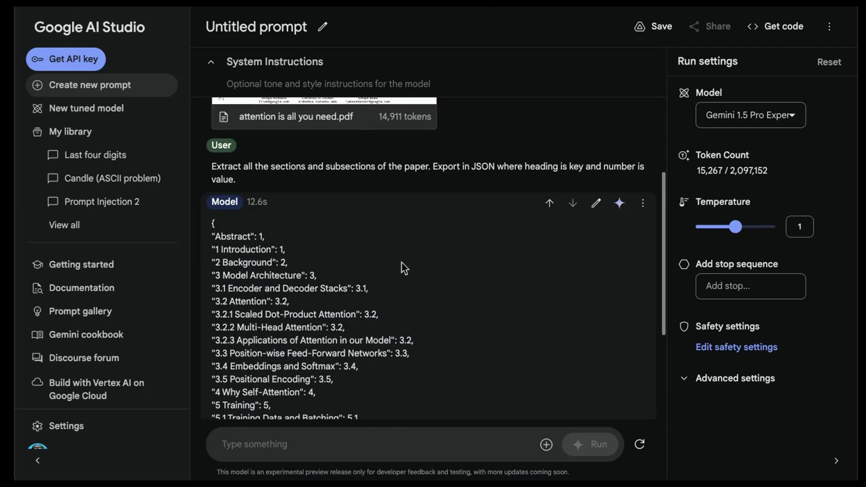
scroll(401, 261, down, 1)
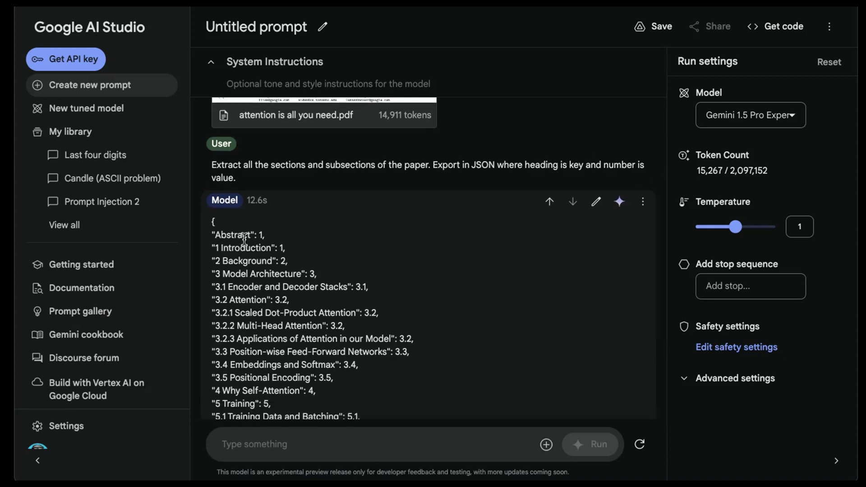
scroll(287, 262, down, 1)
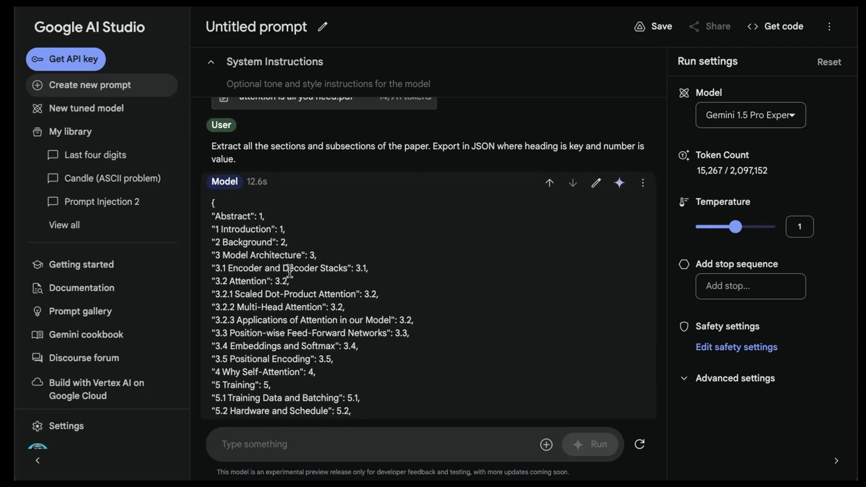
scroll(291, 270, down, 3)
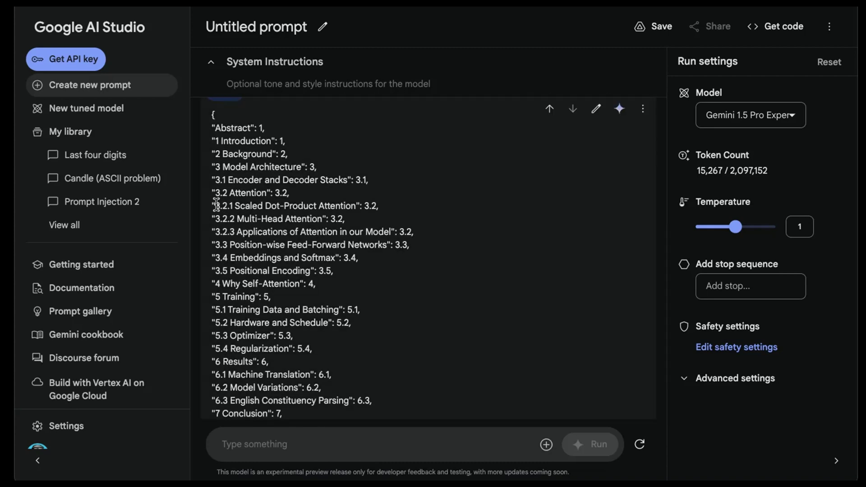
Highlight the 3.2 Attention entry and its subsections 3.2.1–3.2.3 in Gemini's JSON response.
drag(214, 193, 437, 242)
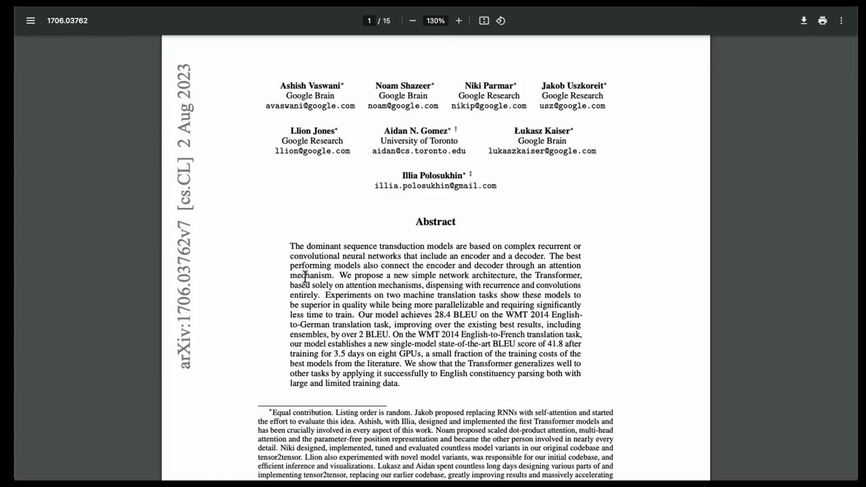
scroll(305, 276, down, 20)
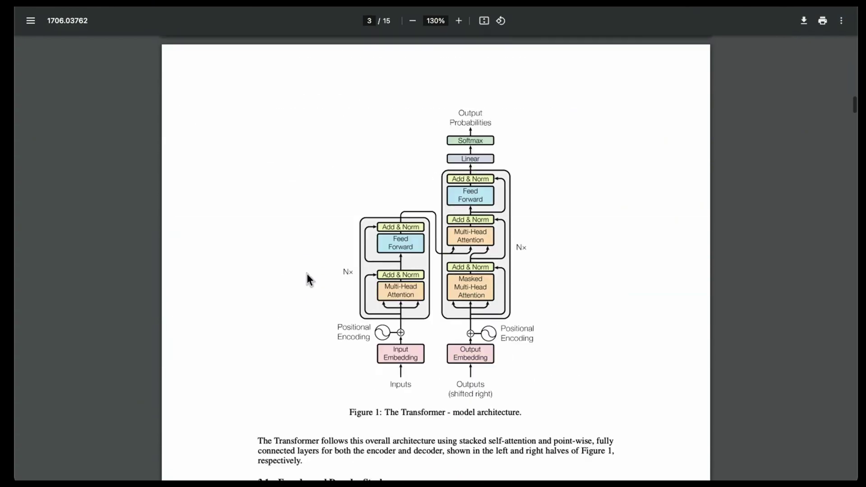
scroll(307, 275, down, 3)
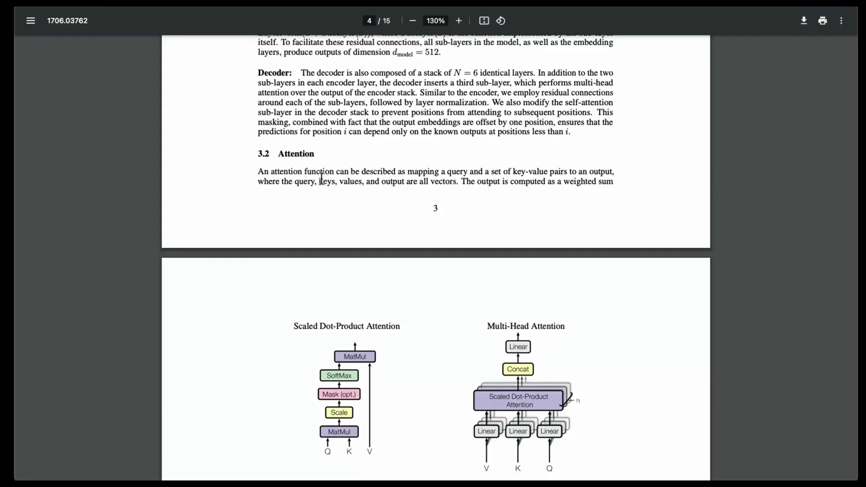
scroll(302, 190, down, 10)
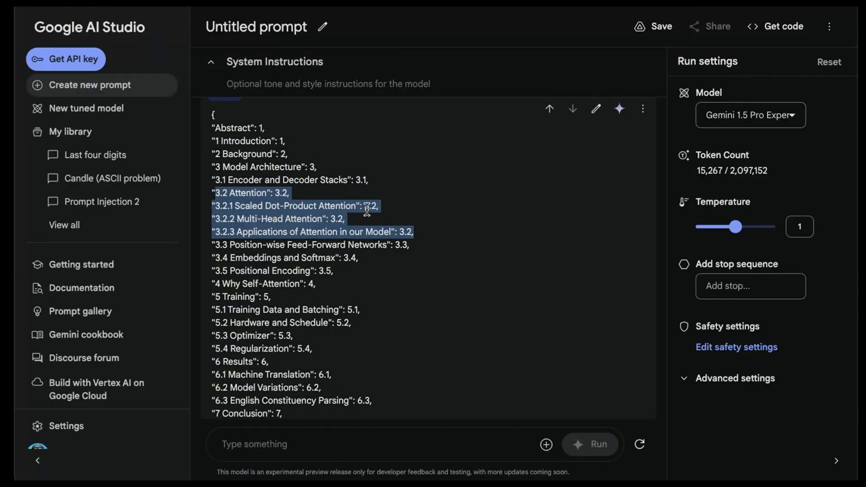
scroll(367, 208, up, 3)
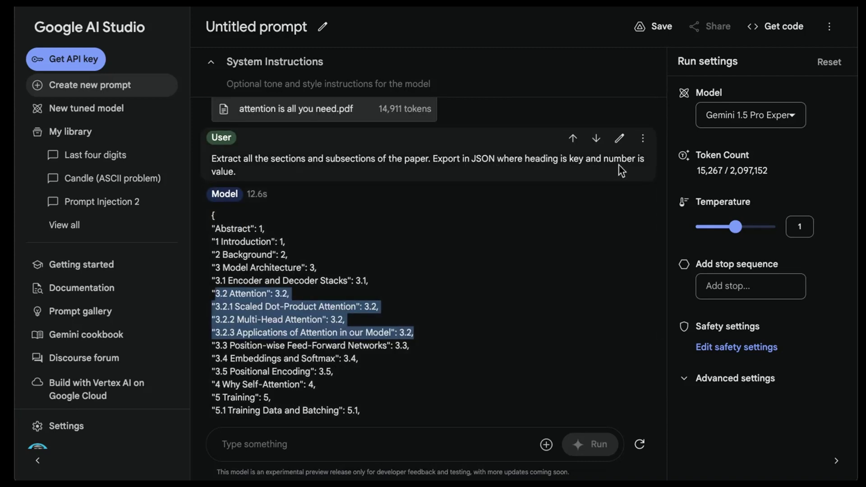
scroll(517, 239, down, 2)
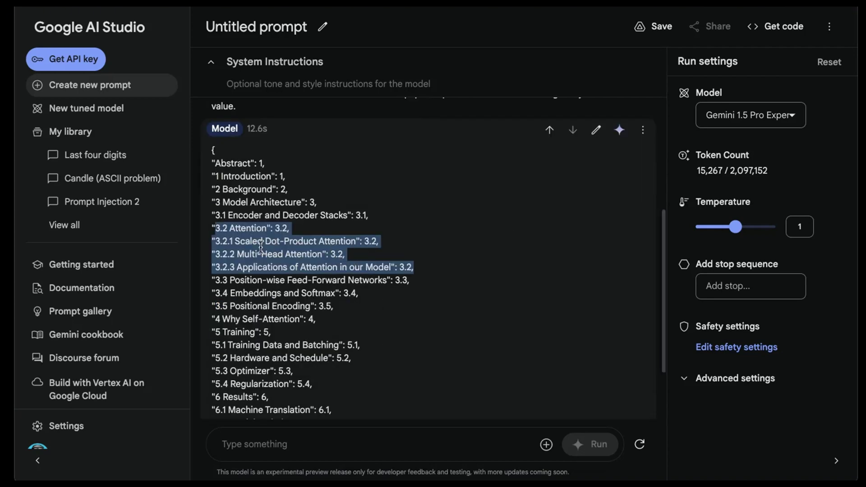
Highlight subsection '3.2.1' and the wrong value '3.2' assigned to it.
drag(234, 242, 212, 242)
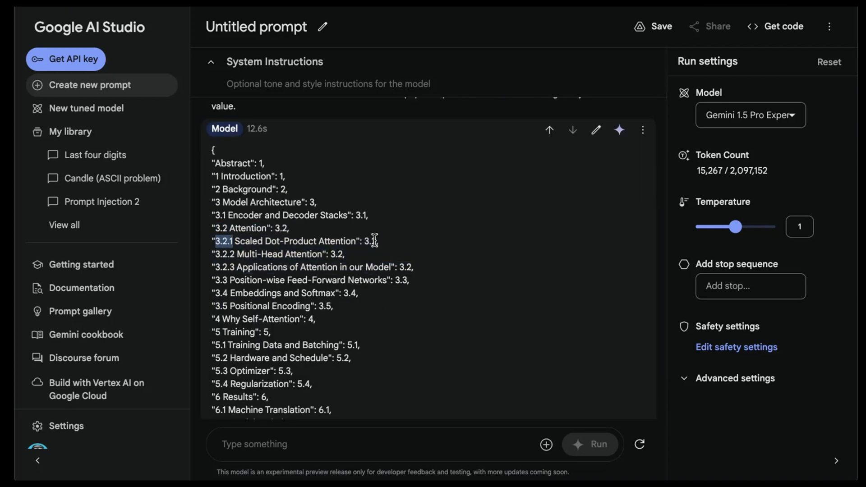
drag(377, 242, 366, 241)
scroll(347, 255, down, 2)
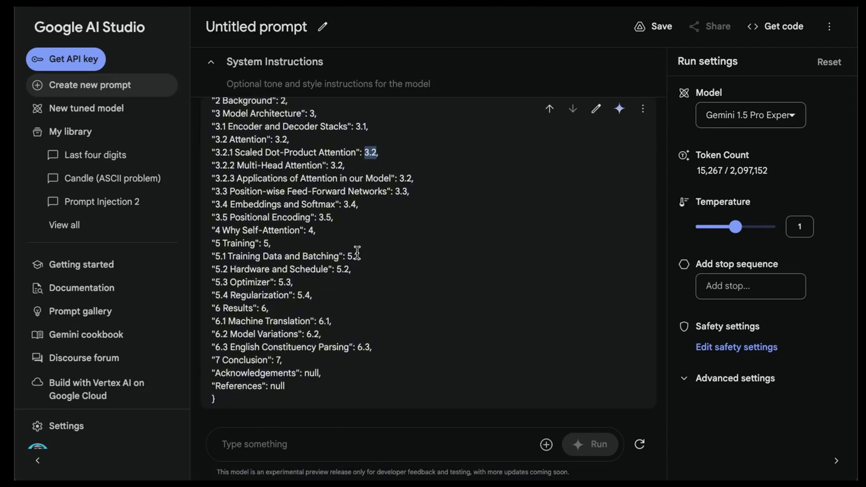
scroll(450, 320, up, 4)
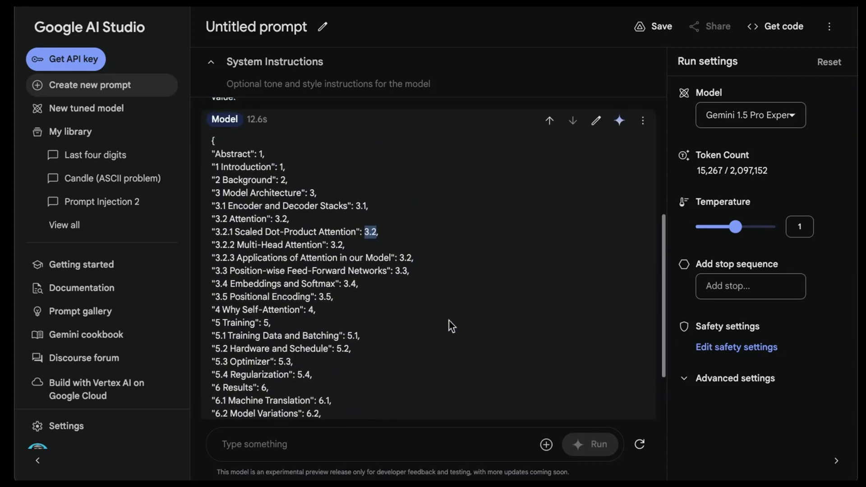
scroll(448, 320, down, 2)
scroll(347, 267, down, 1)
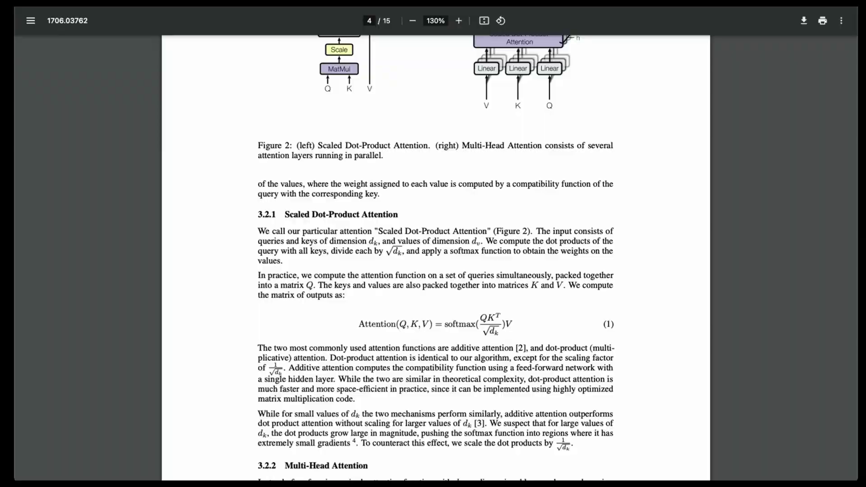
scroll(383, 301, down, 20)
Check the PDF's 6.1–6.3 Results headings on pages 8–10, then return to the AI Studio response.
scroll(383, 298, down, 20)
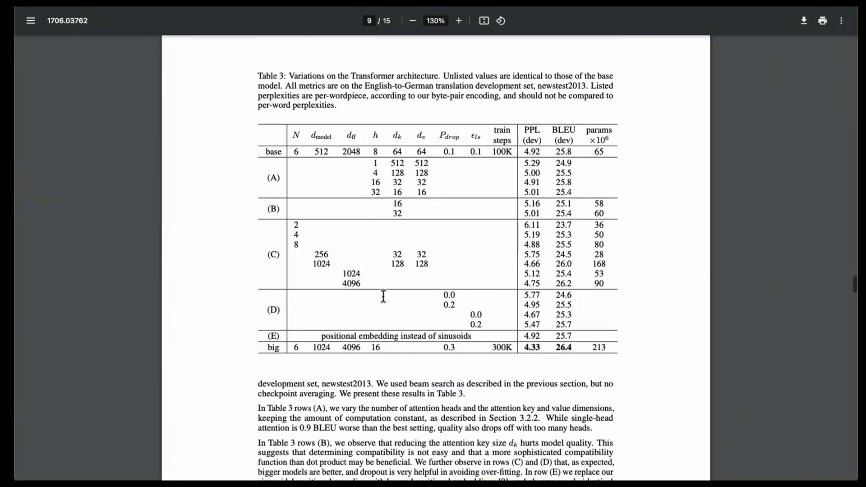
scroll(351, 310, up, 20)
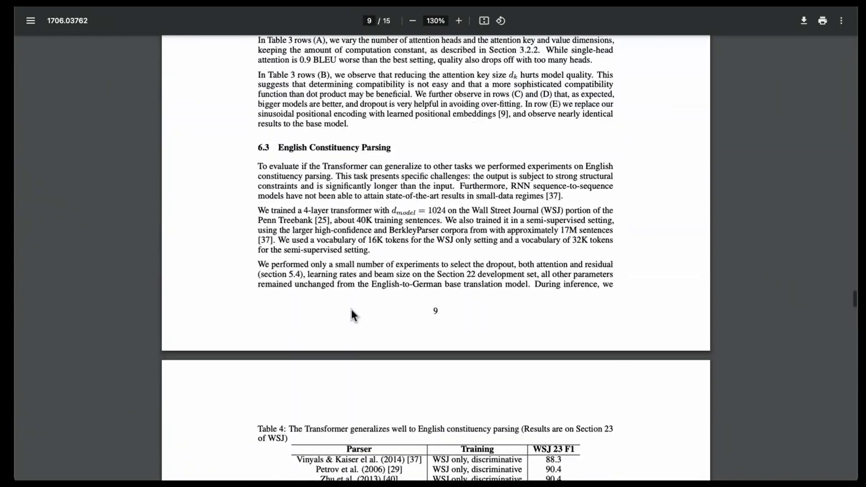
scroll(315, 258, up, 5)
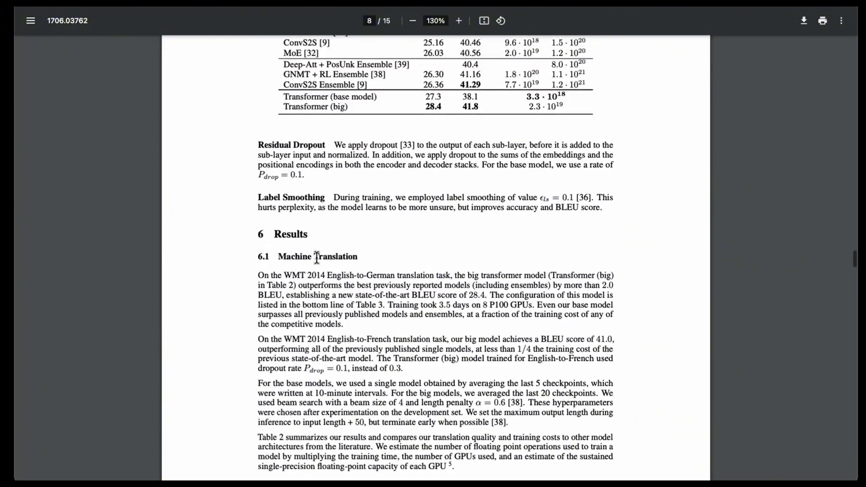
scroll(297, 311, down, 15)
scroll(298, 310, down, 1)
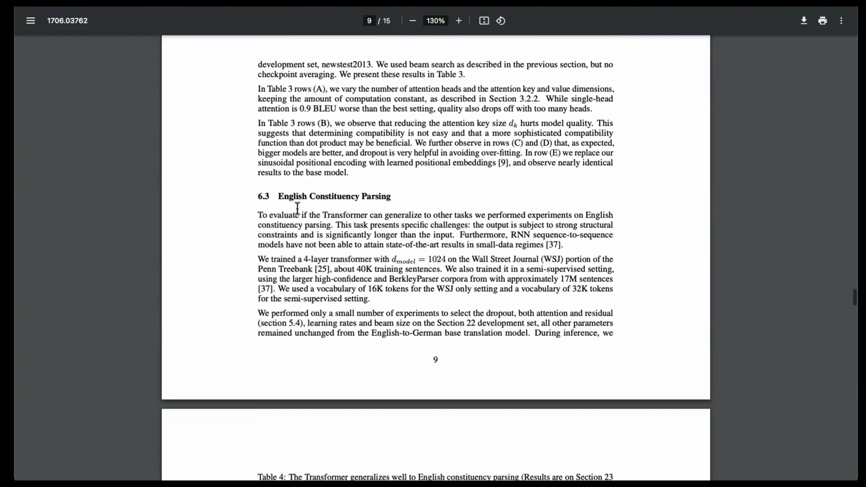
key(ctrl+Tab)
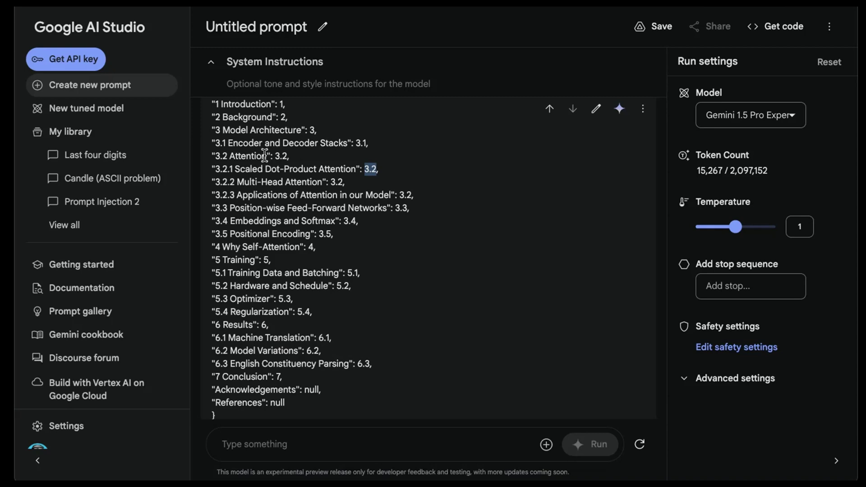
click(232, 183)
drag(229, 194, 235, 195)
scroll(417, 233, down, 1)
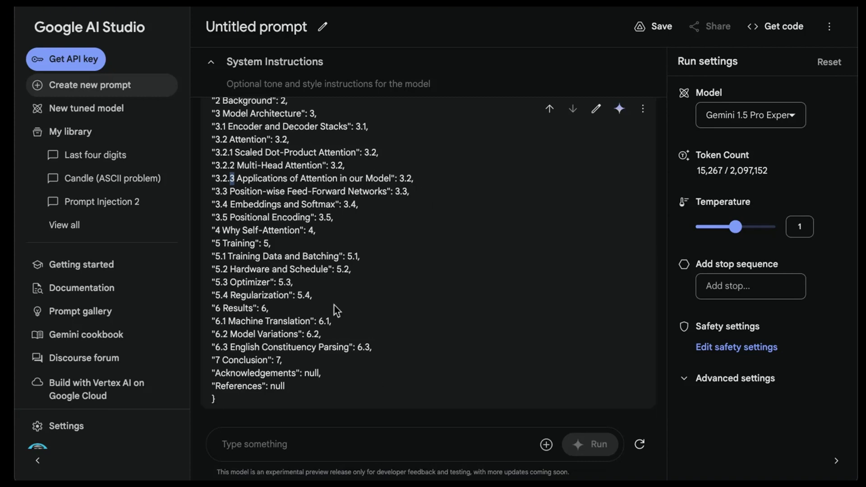
scroll(317, 201, up, 1)
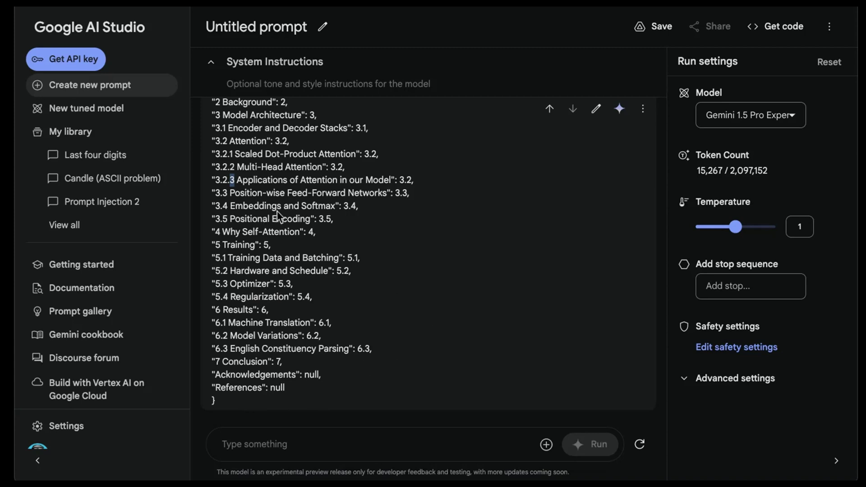
scroll(311, 226, up, 1)
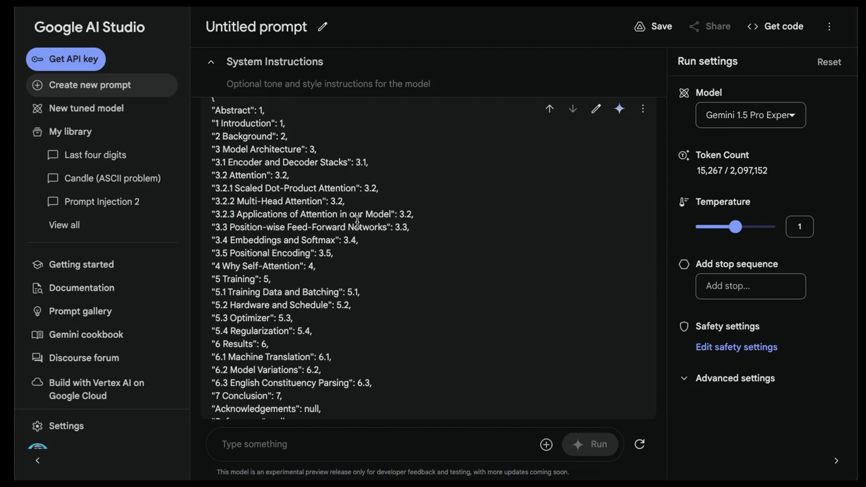
scroll(357, 222, up, 3)
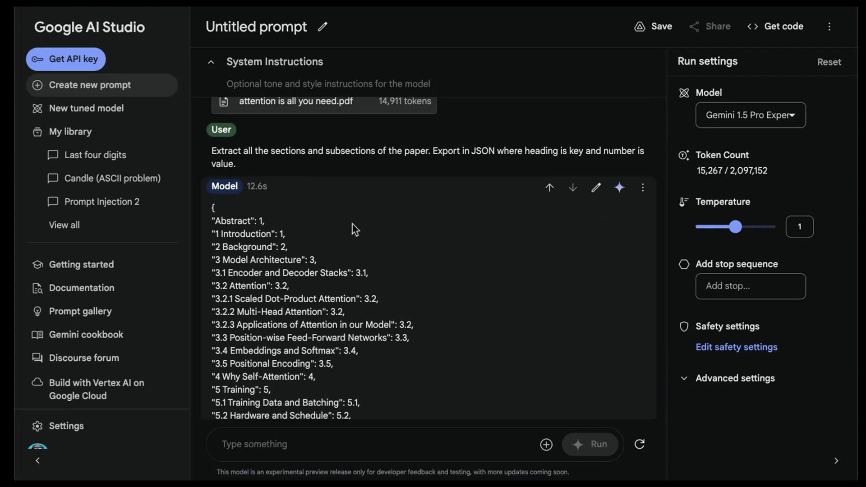